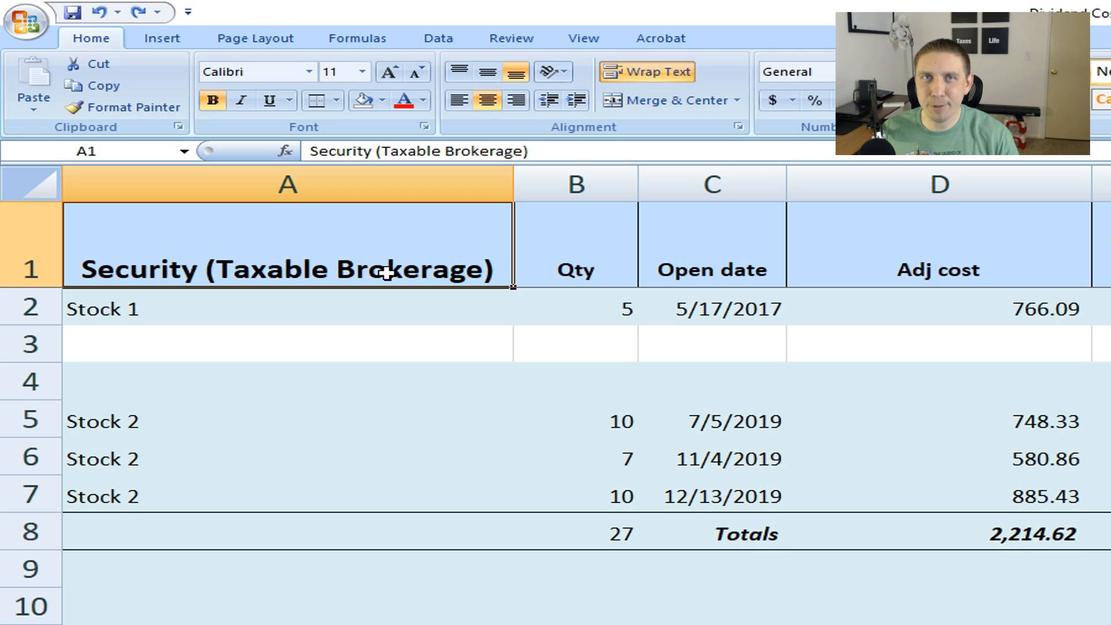
- Try to enter "Roth" as the account type in the security column header
{"action": "type", "text": "Roth"}
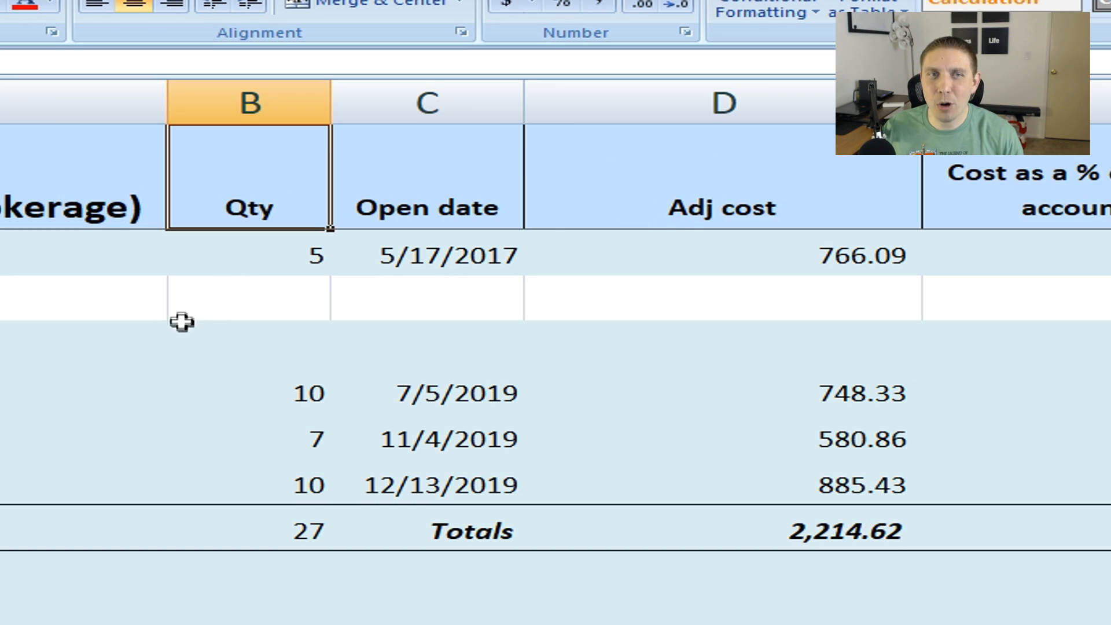
- Review the Adj cost and Cost as a % of this account columns for Stock 1
{"action": "left_click", "coordinate": [814, 188]}
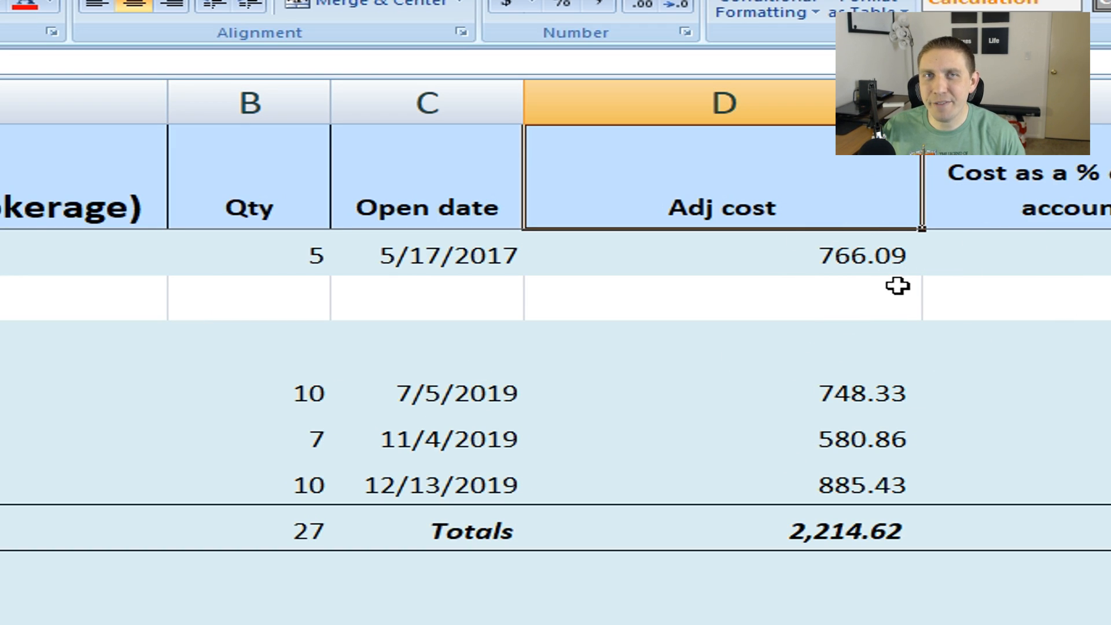
{"action": "left_click", "coordinate": [852, 253]}
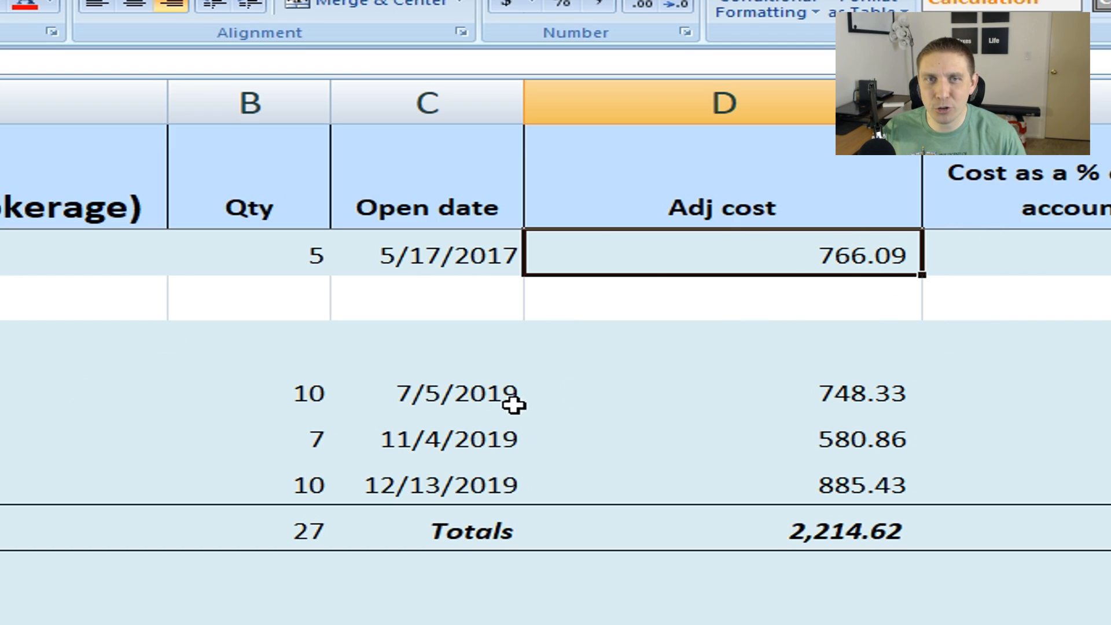
{"action": "key", "text": "Right"}
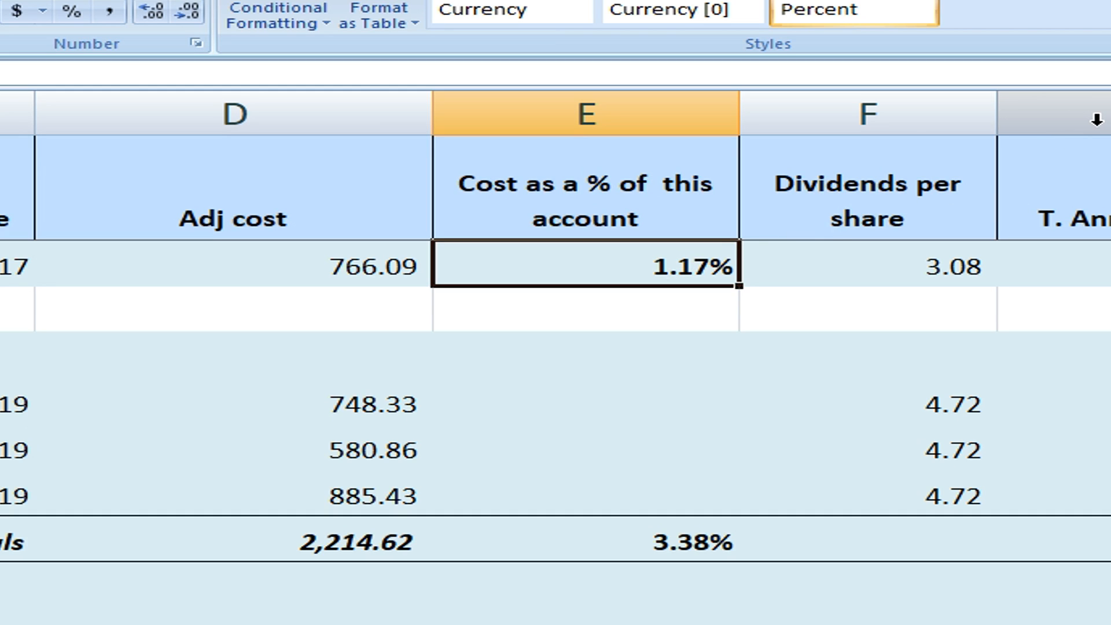
{"action": "key", "text": "Up"}
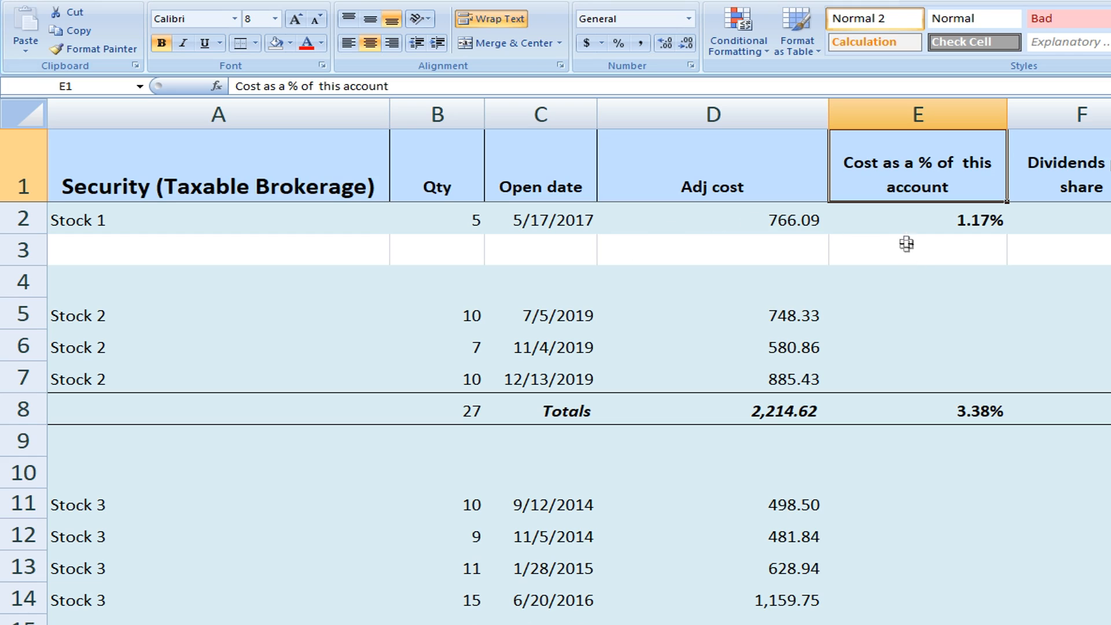
- Open the Total: Taxable Brokerage adjusted cost formula in D92, trace the stock totals it references, and exit it
{"action": "scroll", "coordinate": [734, 287], "scroll_direction": "down", "scroll_amount": 20}
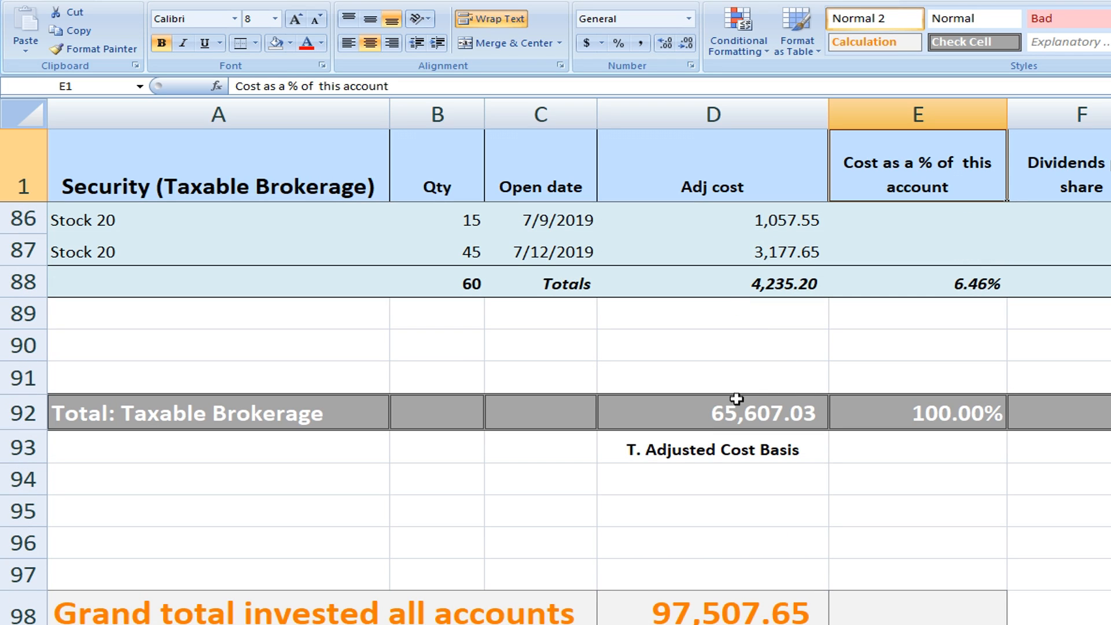
{"action": "left_click", "coordinate": [736, 398]}
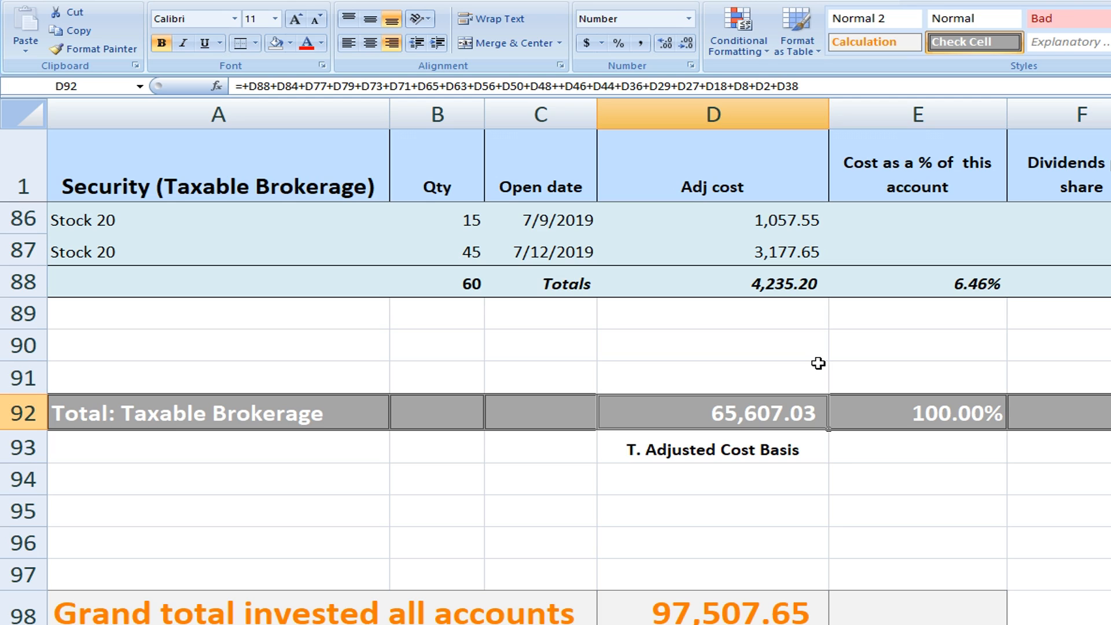
{"action": "double_click", "coordinate": [799, 414]}
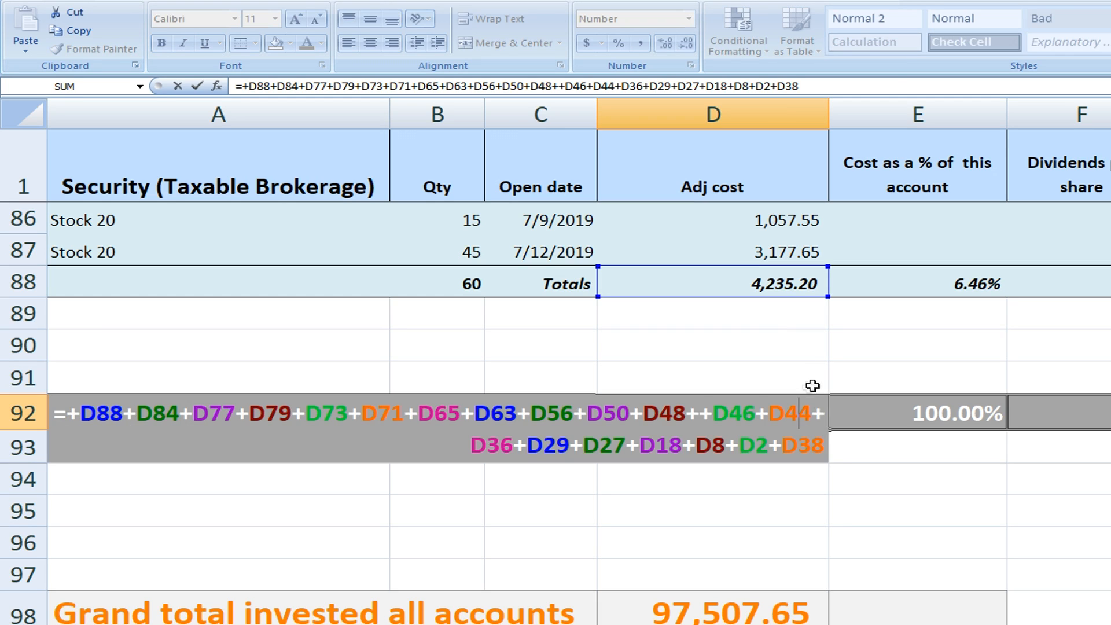
{"action": "scroll", "coordinate": [804, 387], "scroll_direction": "up", "scroll_amount": 8}
{"action": "scroll", "coordinate": [804, 387], "scroll_direction": "up", "scroll_amount": 10}
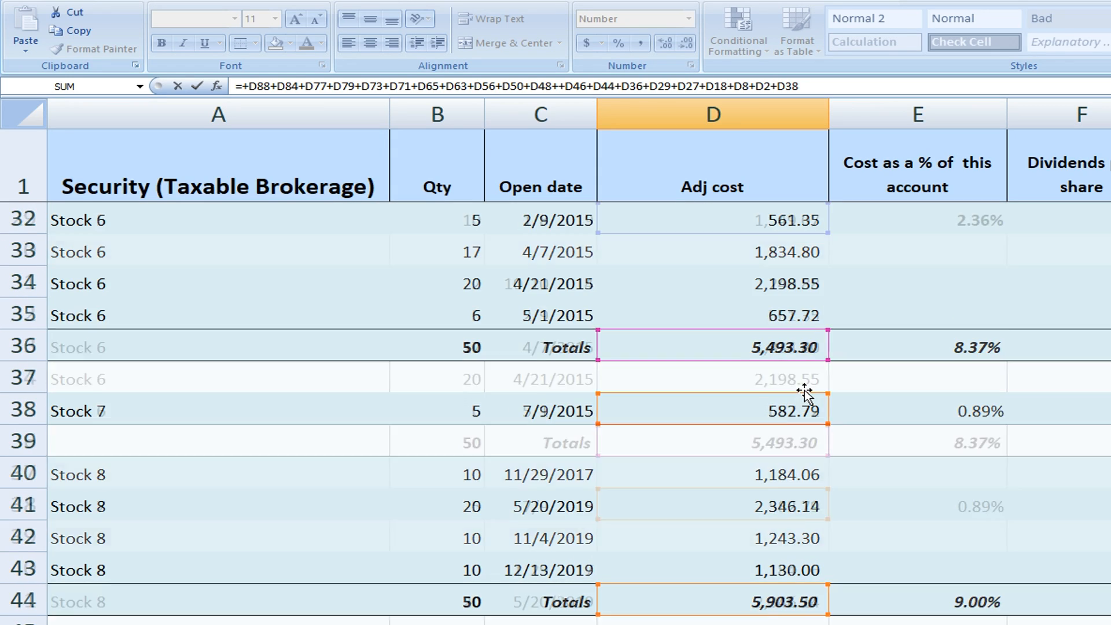
{"action": "scroll", "coordinate": [806, 387], "scroll_direction": "down", "scroll_amount": 5}
{"action": "scroll", "coordinate": [808, 293], "scroll_direction": "down", "scroll_amount": 9}
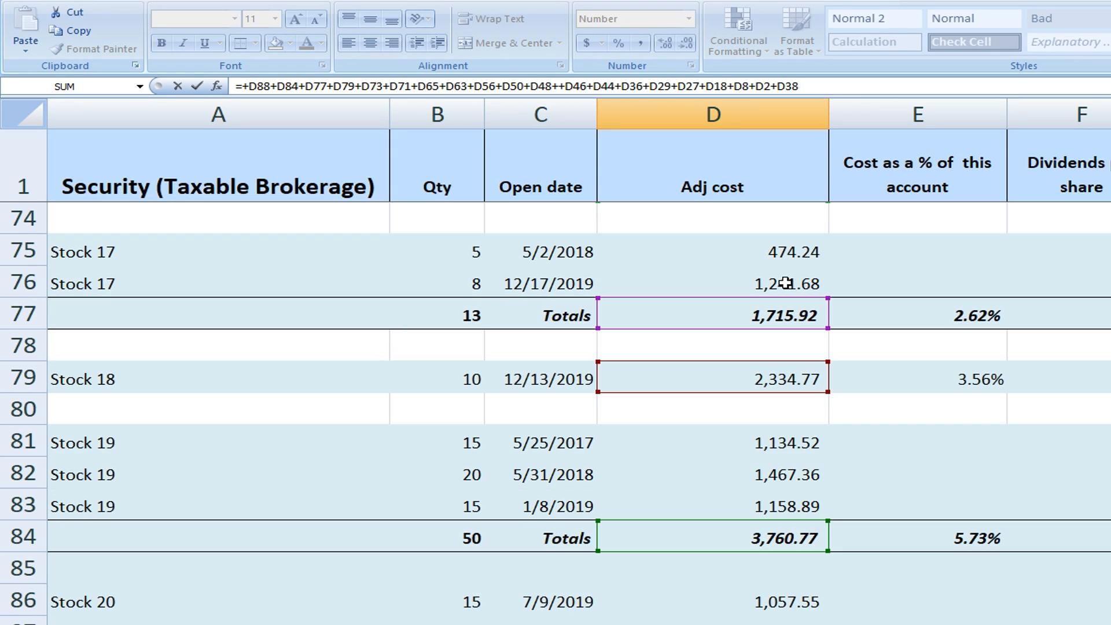
{"action": "key", "text": "Escape"}
{"action": "scroll", "coordinate": [855, 600], "scroll_direction": "down", "scroll_amount": 1}
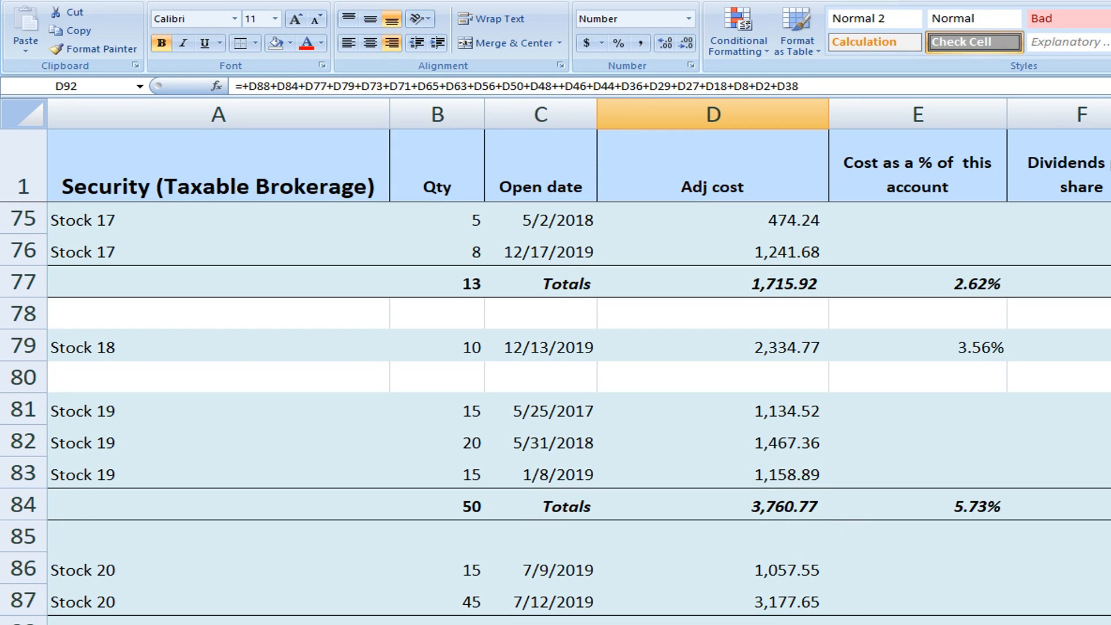
{"action": "scroll", "coordinate": [842, 602], "scroll_direction": "down", "scroll_amount": 1}
- Inspect Stock 1's cost percentage formula in E2 together with its cost in D2 and the account total
{"action": "scroll", "coordinate": [835, 600], "scroll_direction": "up", "scroll_amount": 20}
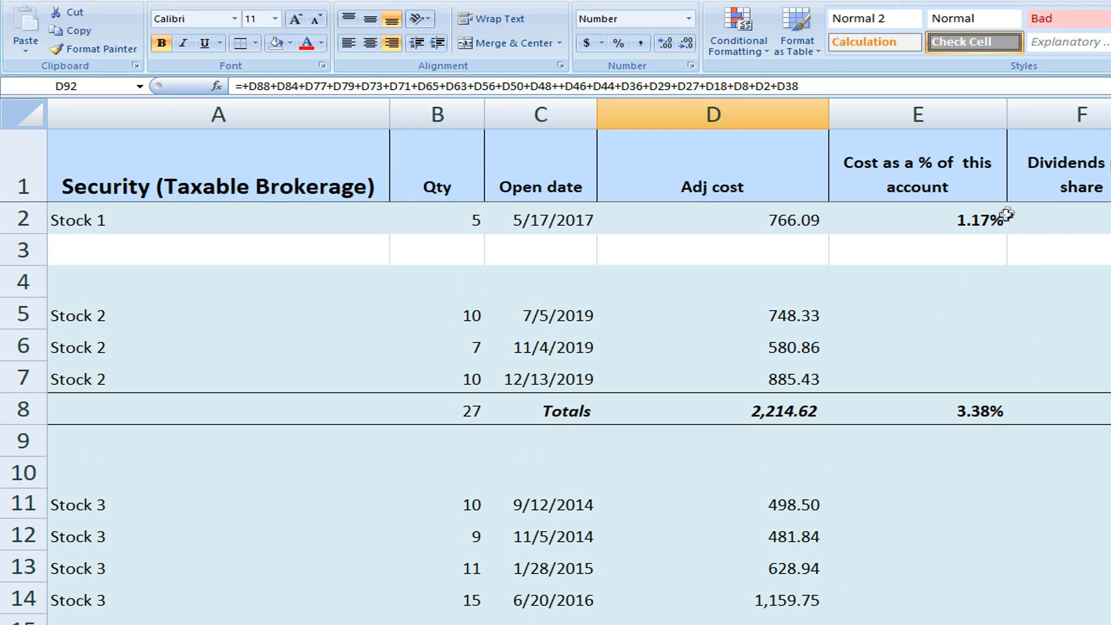
{"action": "left_click", "coordinate": [977, 229]}
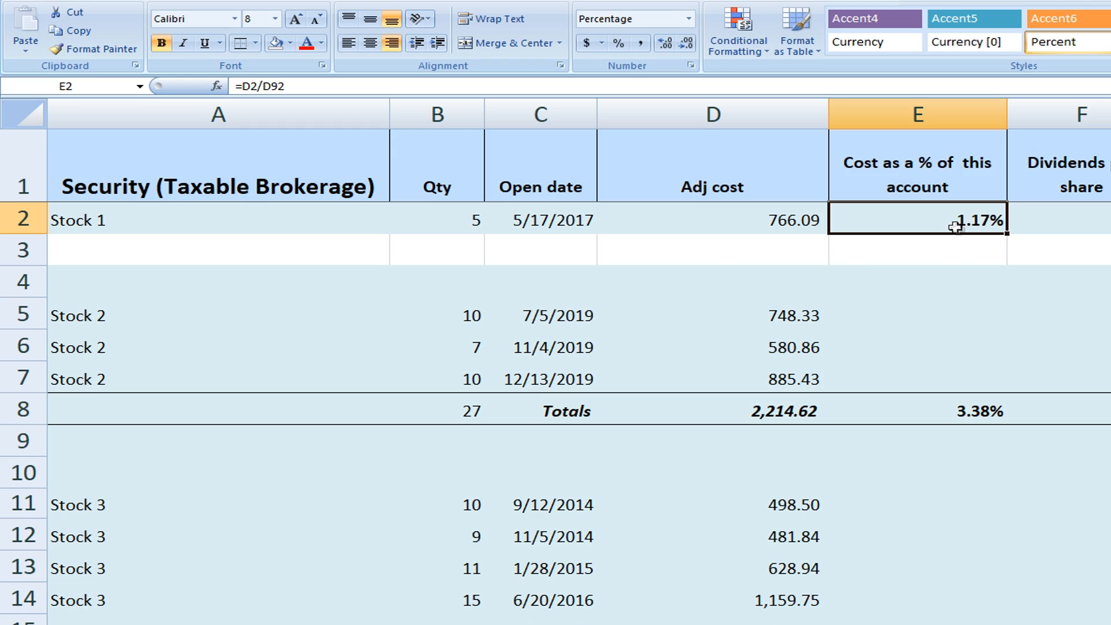
{"action": "left_click", "coordinate": [786, 229]}
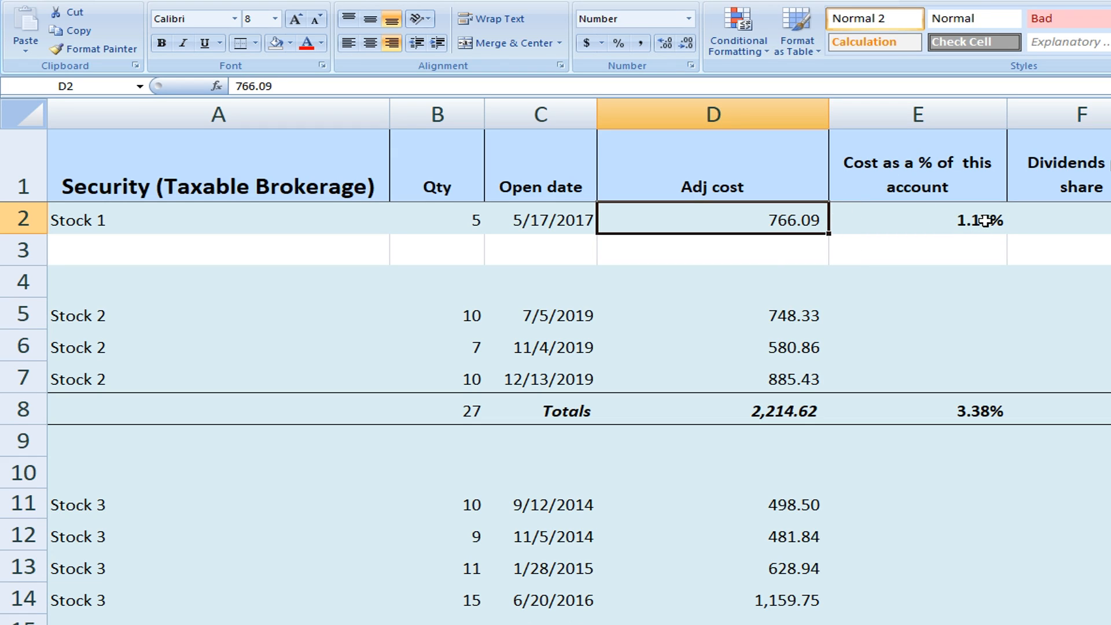
{"action": "scroll", "coordinate": [776, 243], "scroll_direction": "down", "scroll_amount": 20}
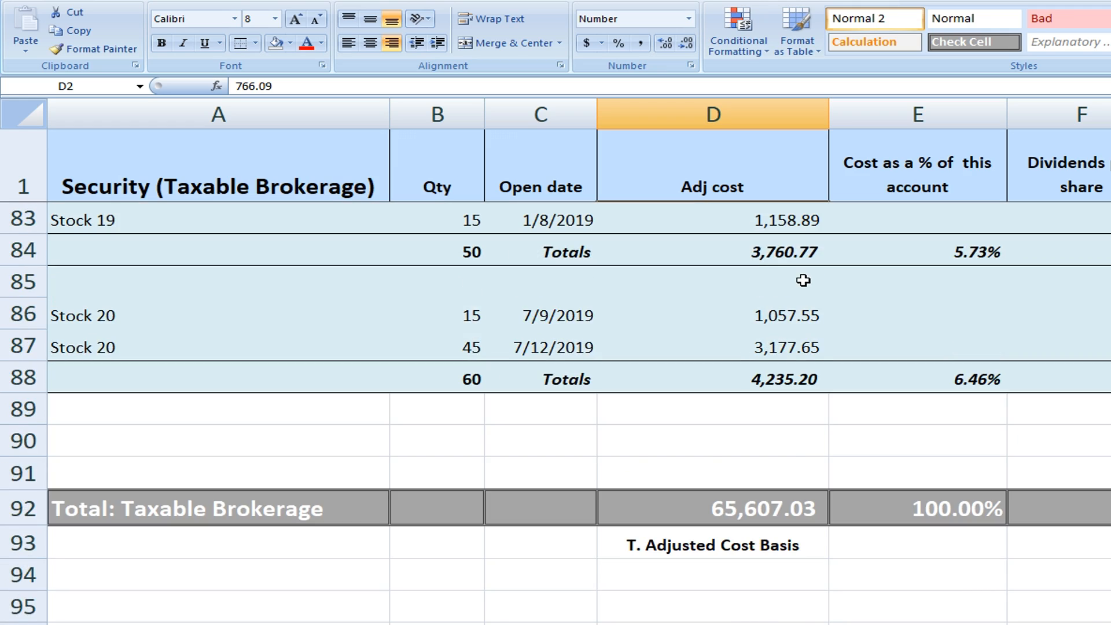
{"action": "scroll", "coordinate": [816, 213], "scroll_direction": "up", "scroll_amount": 5}
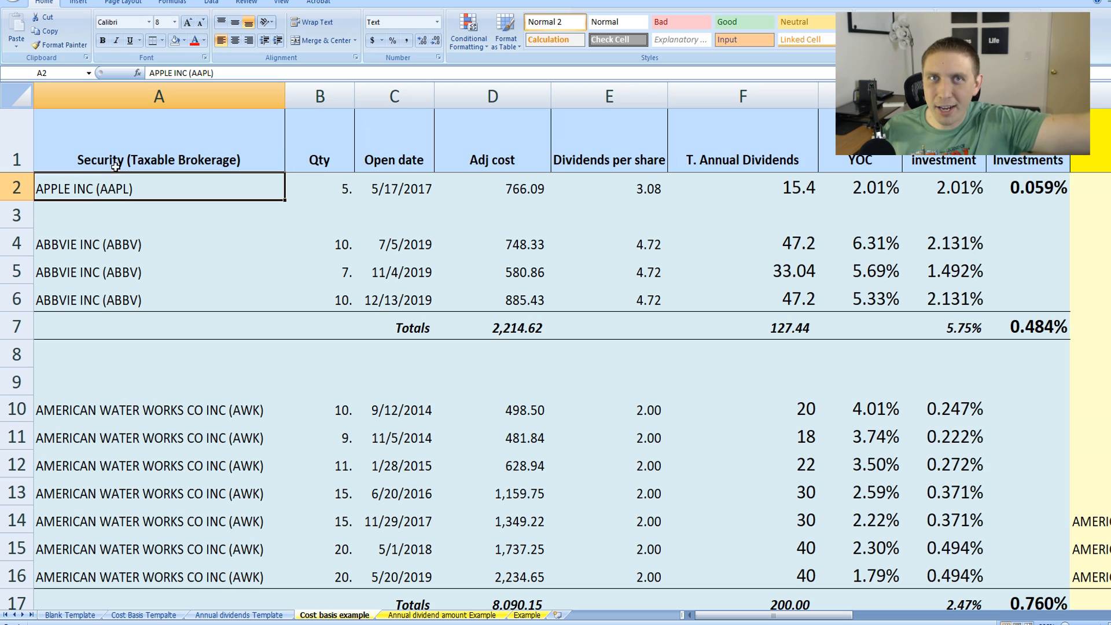
- Review the ABBVIE and American Water Works security entries in the cost basis example and the Stock 3 entries in the template
{"action": "left_click", "coordinate": [111, 238]}
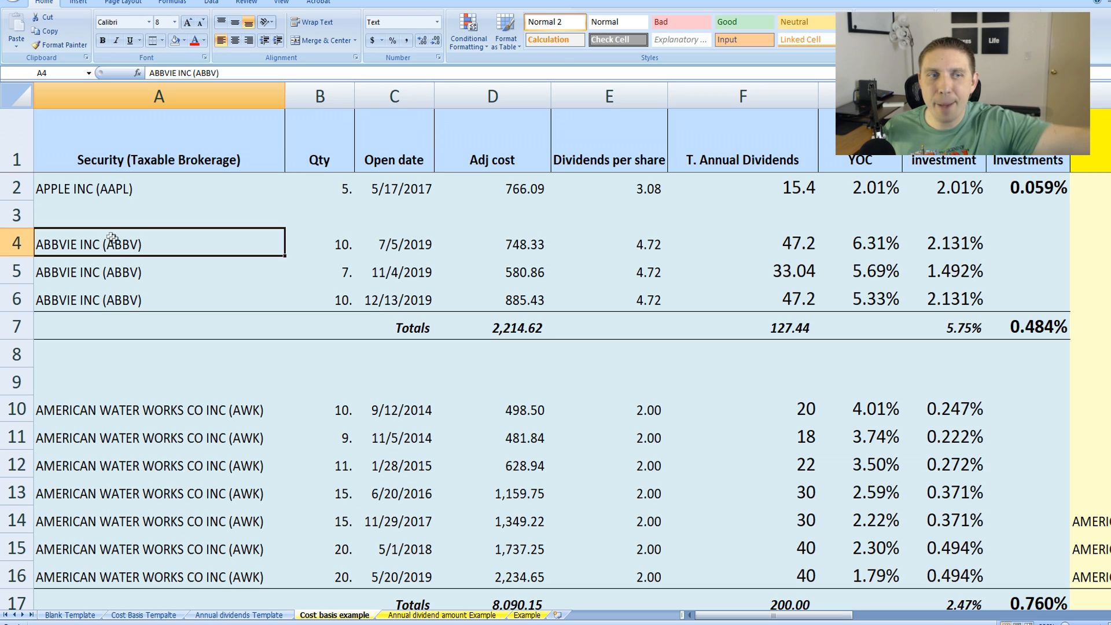
{"action": "left_click", "coordinate": [124, 411]}
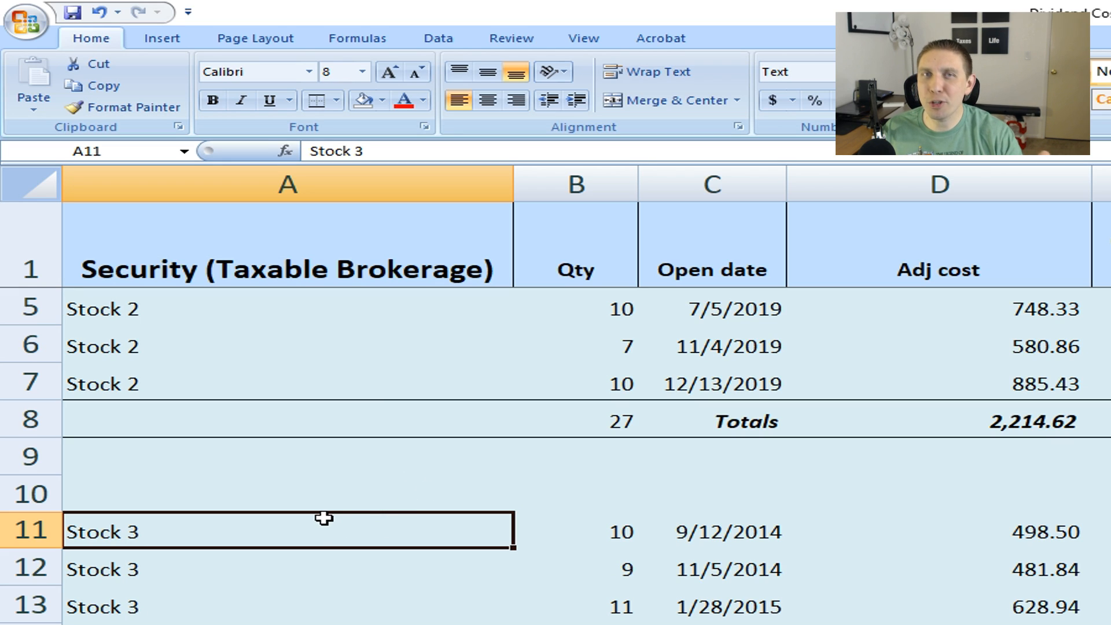
{"action": "scroll", "coordinate": [324, 518], "scroll_direction": "down", "scroll_amount": 2}
{"action": "scroll", "coordinate": [555, 439], "scroll_direction": "up", "scroll_amount": 3}
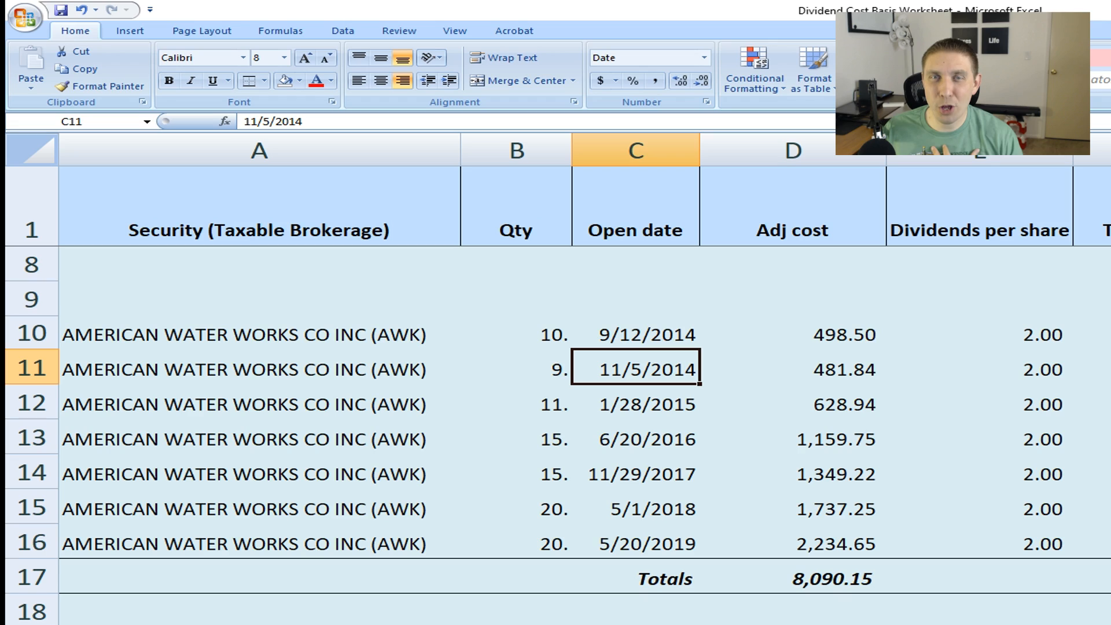
- Go through the American Water Works purchase lots in rows 10 to 16 by quantity and open date, ending at the total cost
{"action": "left_click", "coordinate": [550, 339]}
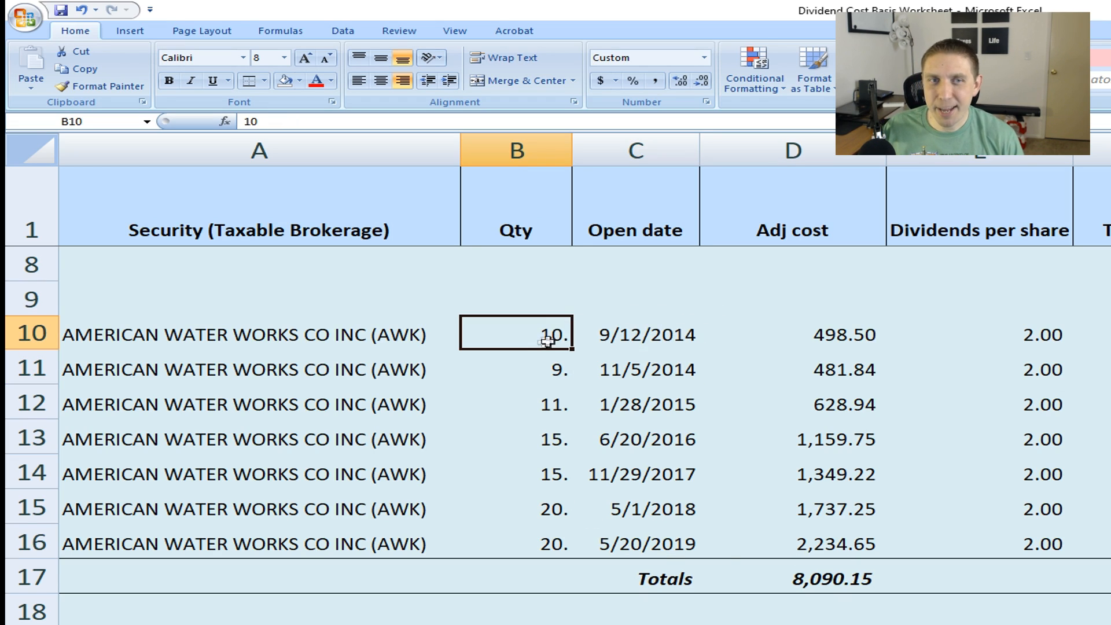
{"action": "key", "text": "Tab"}
{"action": "key", "text": "Return"}
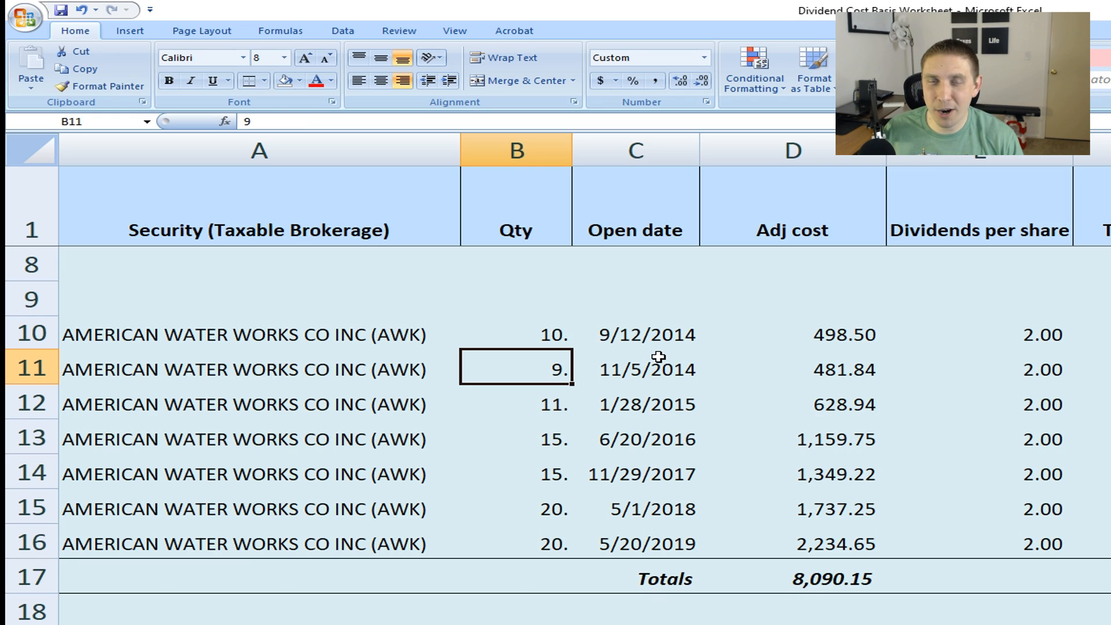
{"action": "left_click", "coordinate": [414, 386]}
{"action": "left_click", "coordinate": [641, 398]}
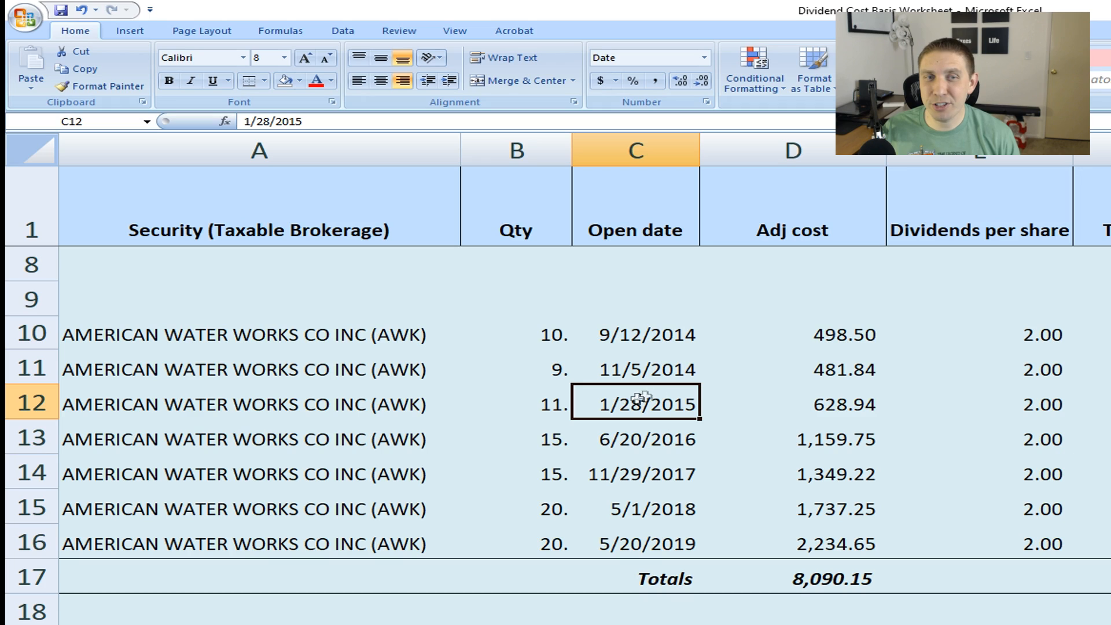
{"action": "left_click", "coordinate": [673, 443]}
{"action": "left_click", "coordinate": [684, 528]}
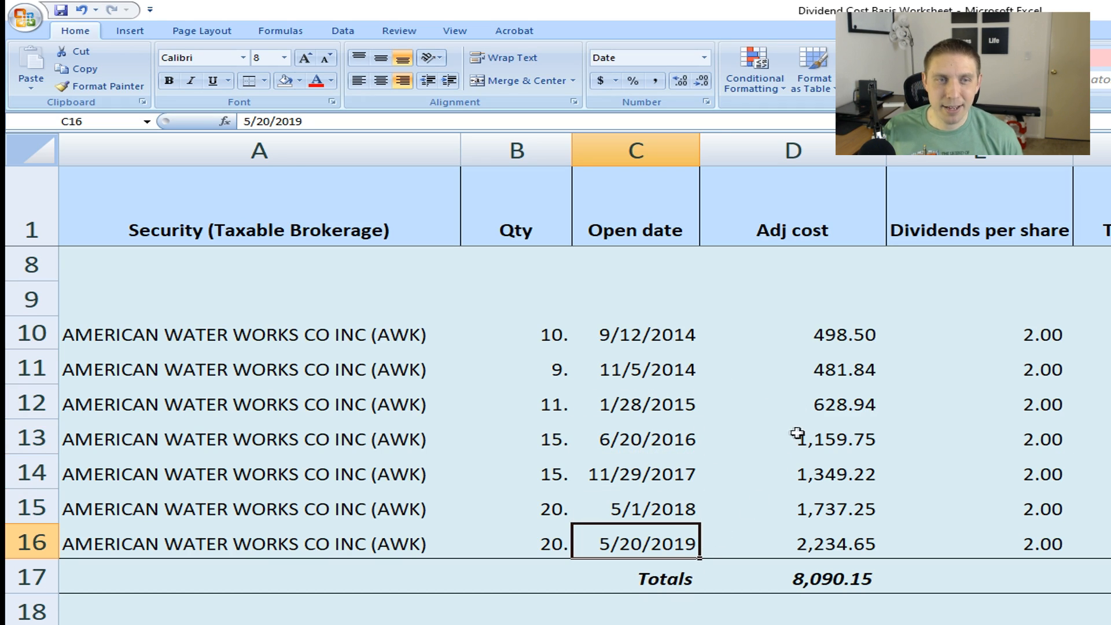
{"action": "left_click", "coordinate": [803, 569]}
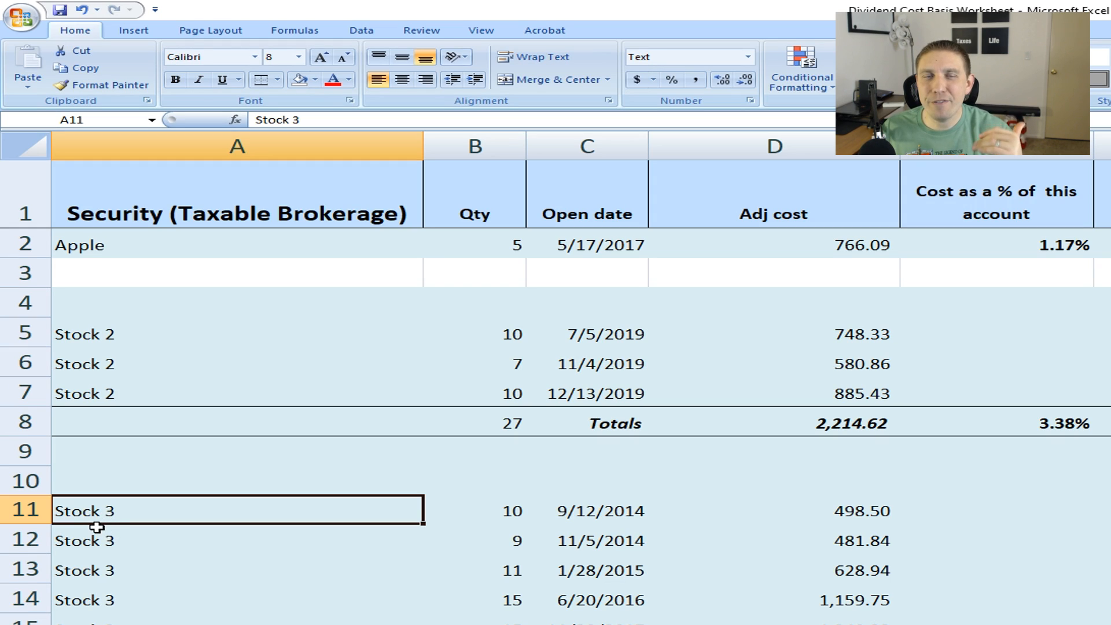
- Review the Stock 3 lots from row 11 and highlight their totals row from Qty through Cost as a % of this account
{"action": "left_click", "coordinate": [139, 536]}
{"action": "left_click_drag", "start_coordinate": [114, 508], "coordinate": [119, 550]}
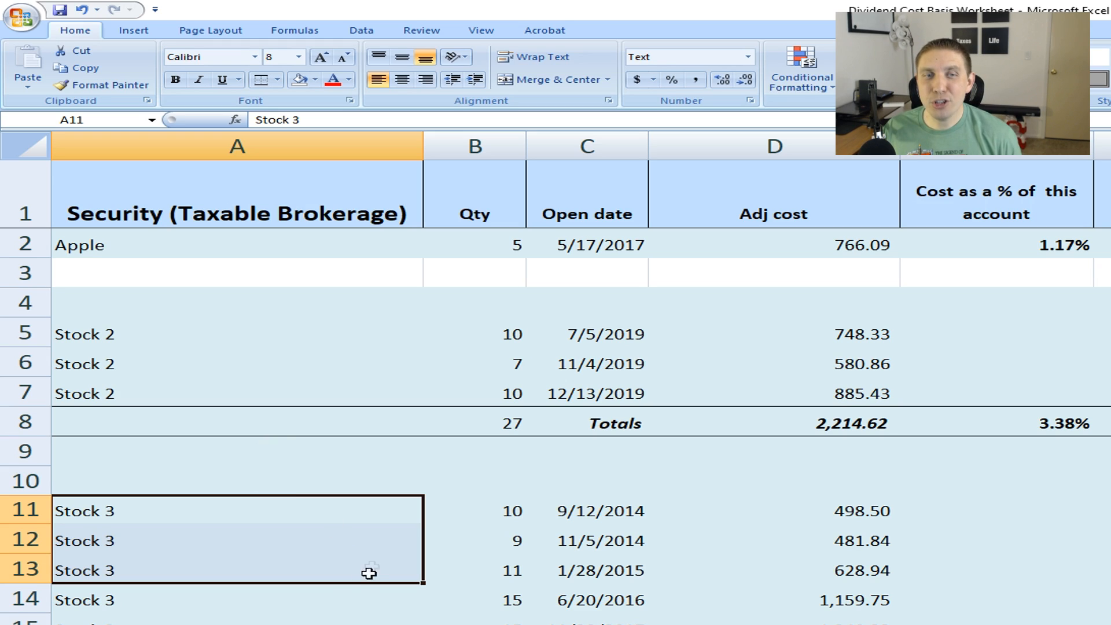
{"action": "scroll", "coordinate": [361, 573], "scroll_direction": "down", "scroll_amount": 2}
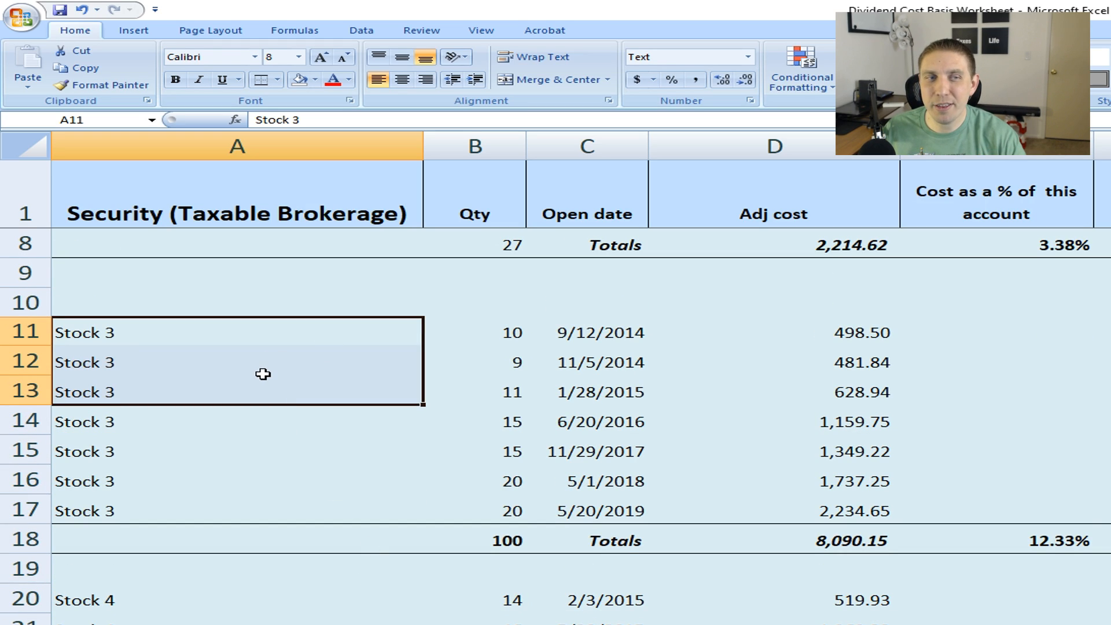
{"action": "left_click", "coordinate": [271, 423]}
{"action": "left_click", "coordinate": [619, 569]}
{"action": "left_click_drag", "start_coordinate": [508, 535], "coordinate": [1037, 541]}
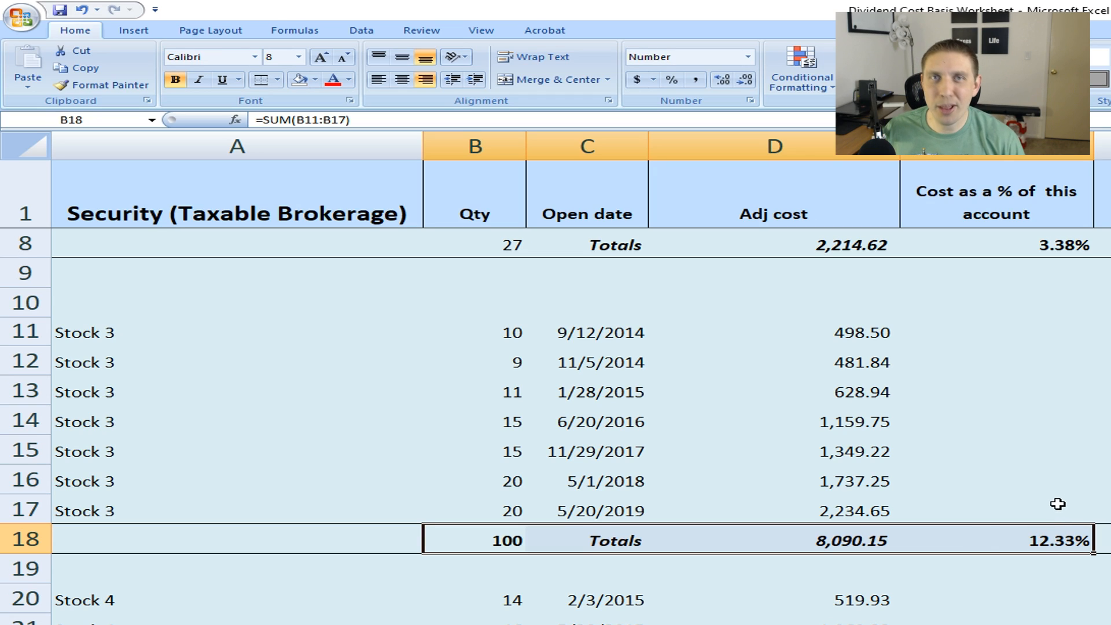
{"action": "scroll", "coordinate": [463, 477], "scroll_direction": "up", "scroll_amount": 2}
{"action": "left_click", "coordinate": [223, 506]}
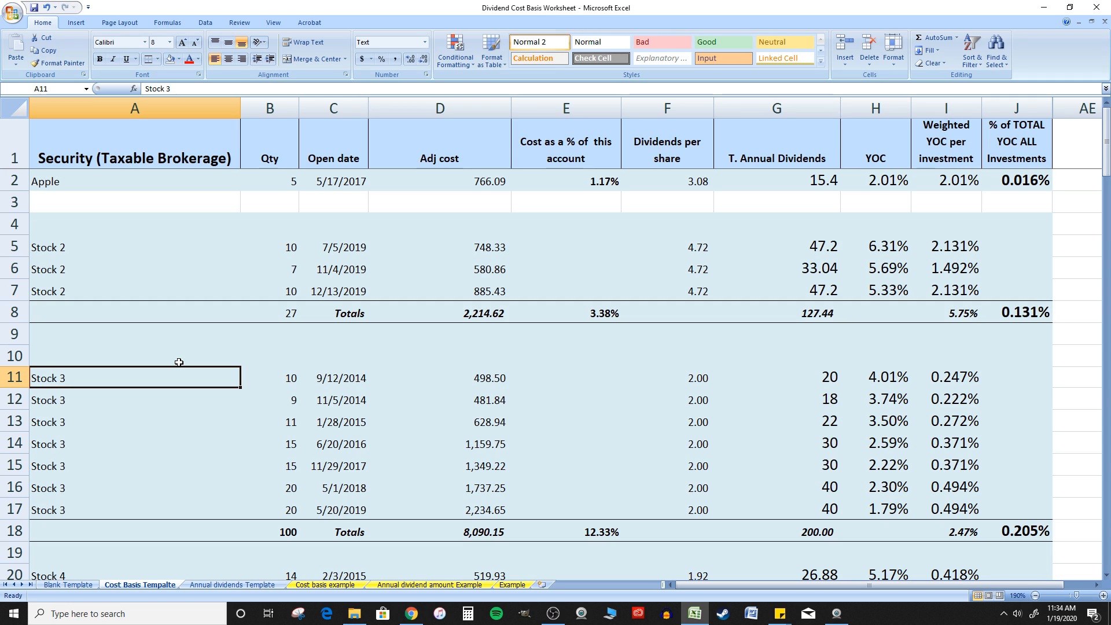
- Highlight the Stock 2 totals in row 8 and examine the adjusted cost and account cost percentage columns
{"action": "left_click", "coordinate": [338, 336]}
{"action": "left_click_drag", "start_coordinate": [332, 313], "coordinate": [603, 306]}
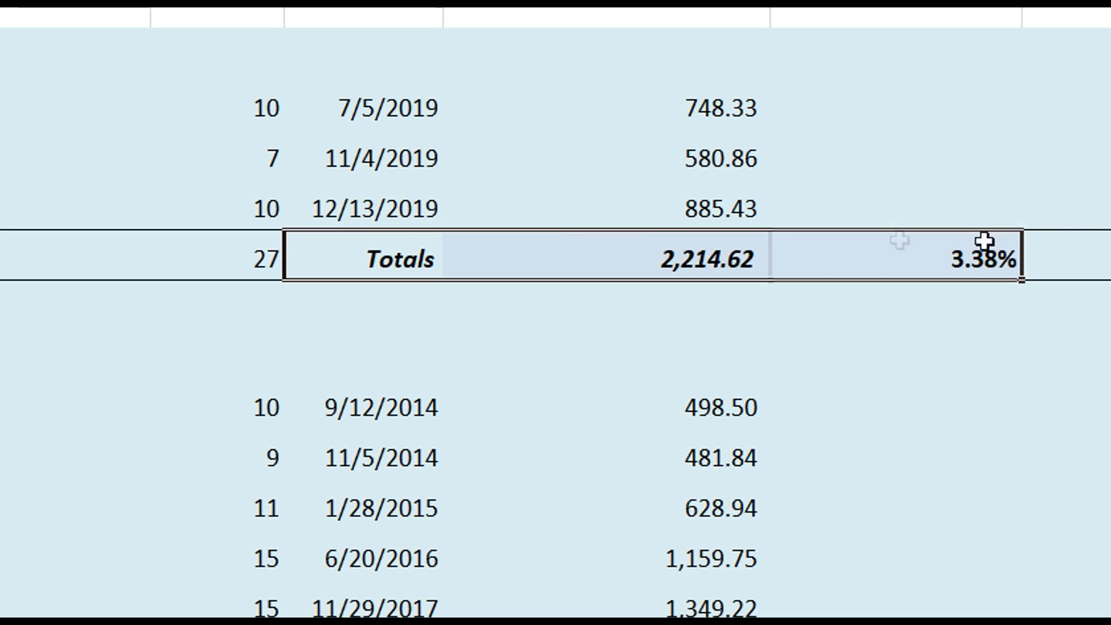
{"action": "left_click_drag", "start_coordinate": [983, 240], "coordinate": [1104, 255]}
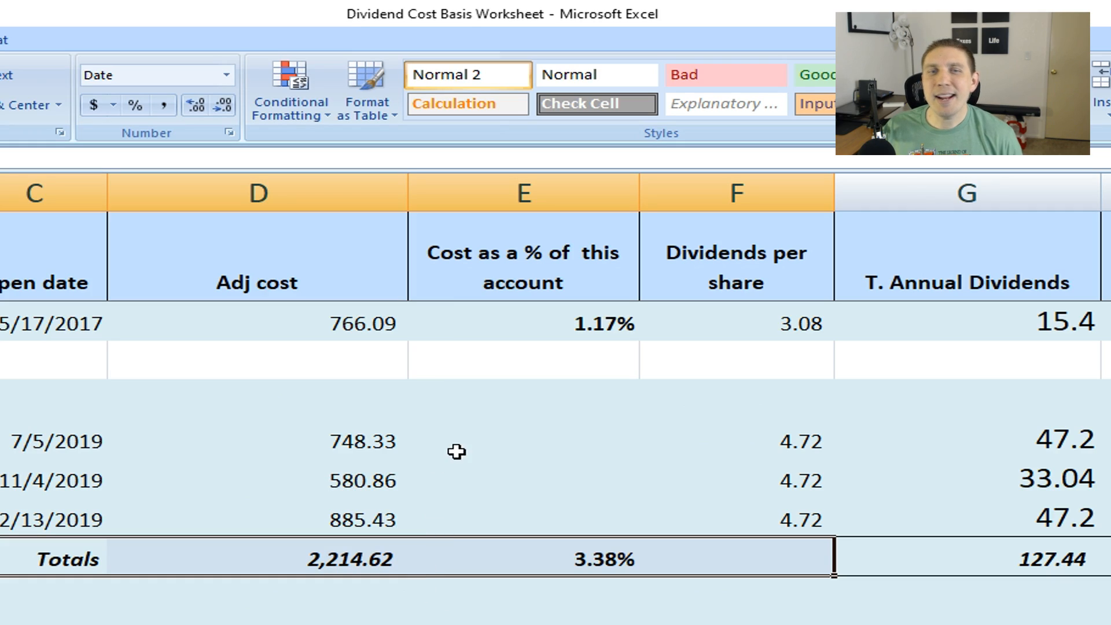
{"action": "left_click", "coordinate": [323, 473]}
{"action": "left_click", "coordinate": [519, 233]}
{"action": "left_click_drag", "start_coordinate": [519, 233], "coordinate": [536, 518]}
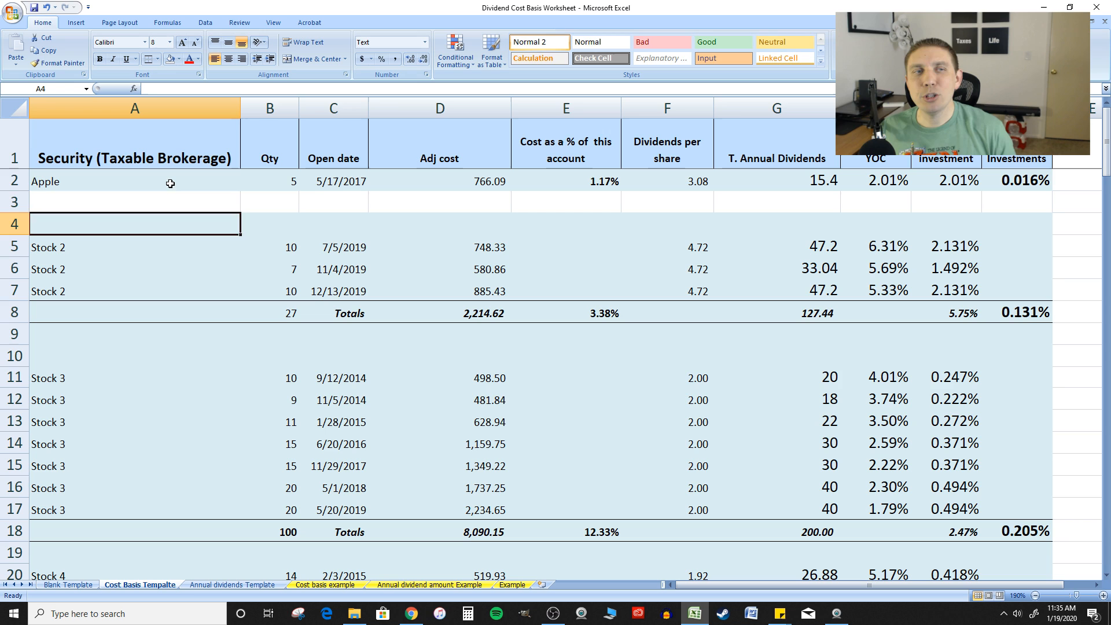
- Look through the template from the Apple entry in A2 down to the Taxable Brokerage total and all-accounts grand totals
{"action": "left_click", "coordinate": [169, 184]}
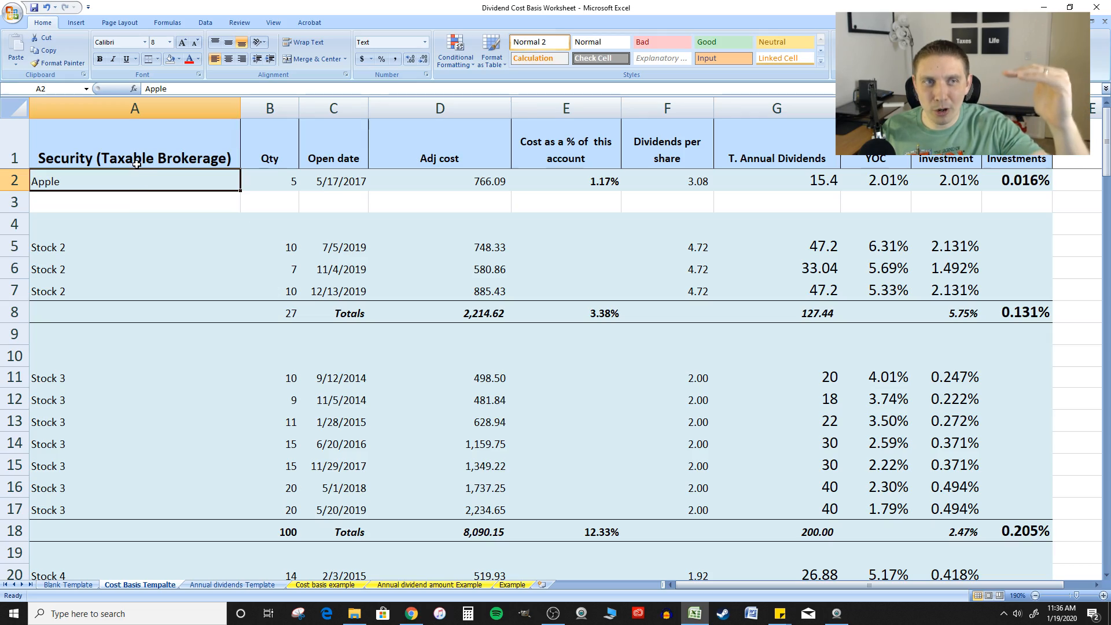
{"action": "scroll", "coordinate": [119, 203], "scroll_direction": "down", "scroll_amount": 20}
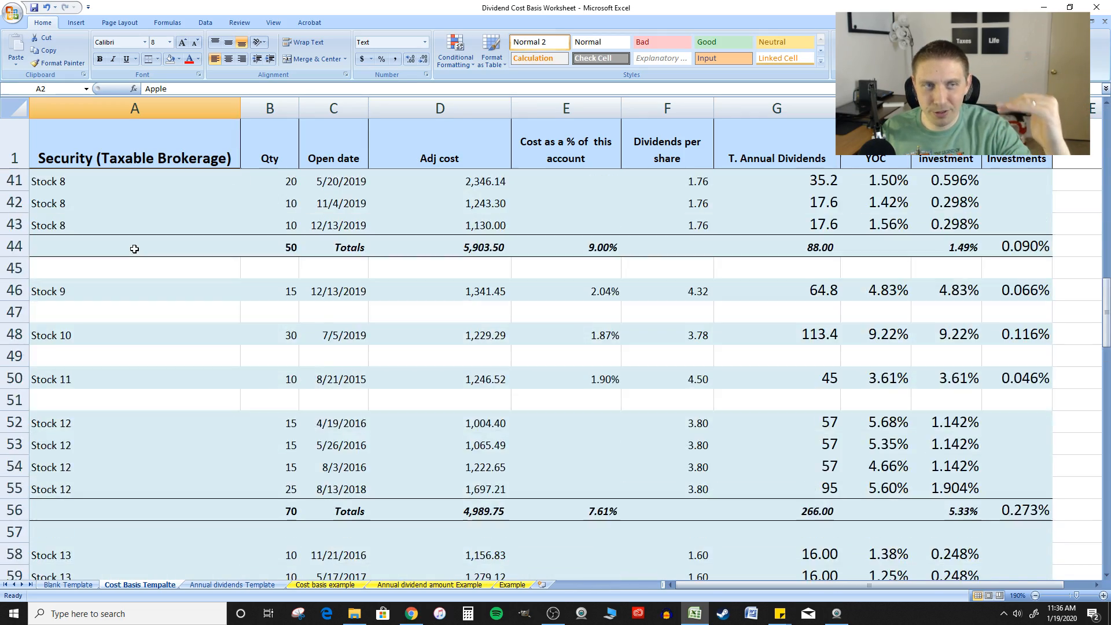
{"action": "scroll", "coordinate": [151, 268], "scroll_direction": "down", "scroll_amount": 6}
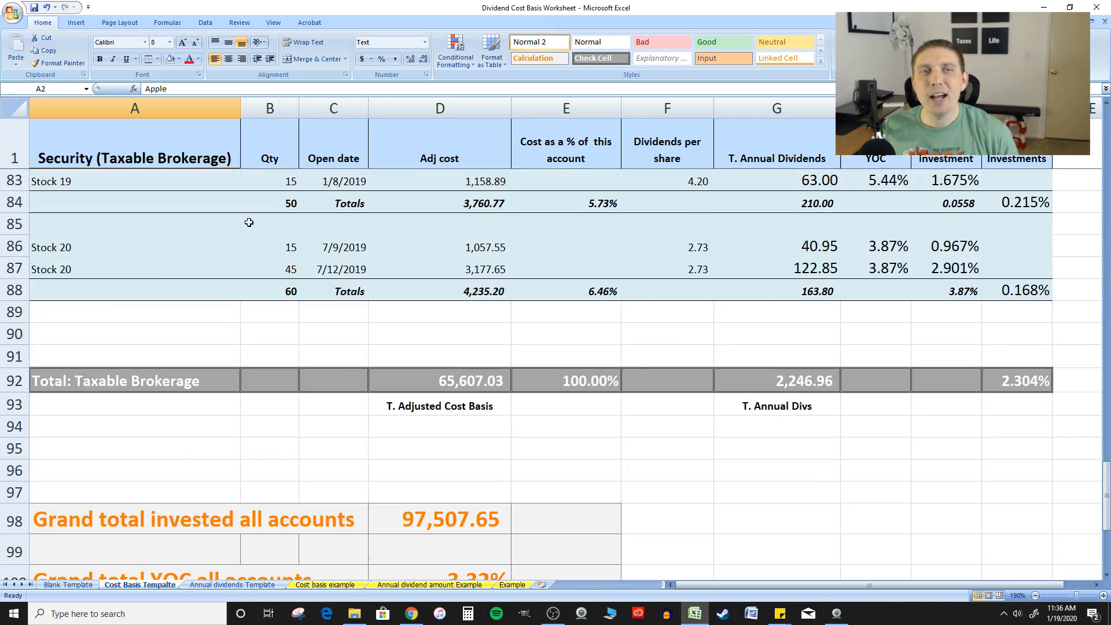
{"action": "scroll", "coordinate": [308, 203], "scroll_direction": "up", "scroll_amount": 7}
{"action": "scroll", "coordinate": [308, 204], "scroll_direction": "up", "scroll_amount": 20}
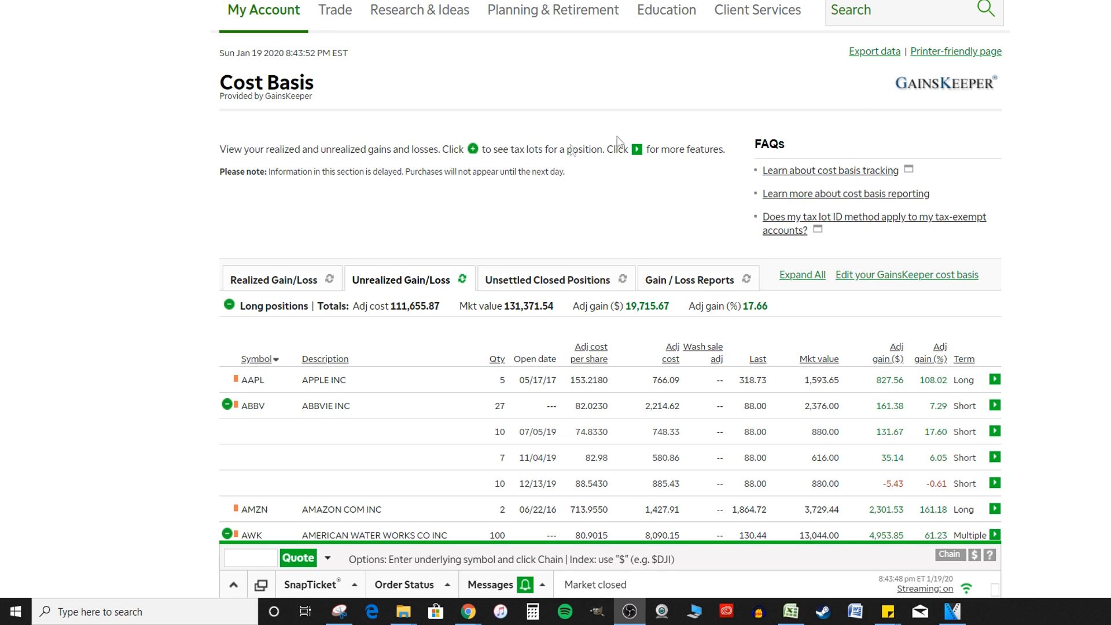
- Look through the brokerage's unrealized gain/loss positions and their tax lots, from Apple down to NextEra Energy
{"action": "key", "text": "ctrl+plus"}
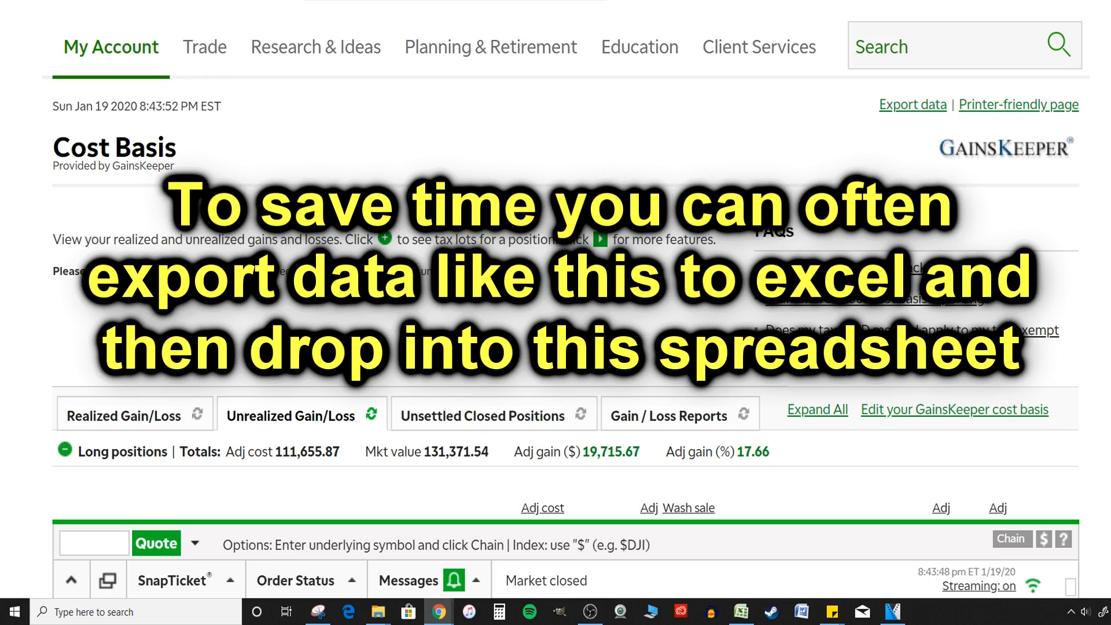
{"action": "scroll", "coordinate": [555, 347], "scroll_direction": "down", "scroll_amount": 2}
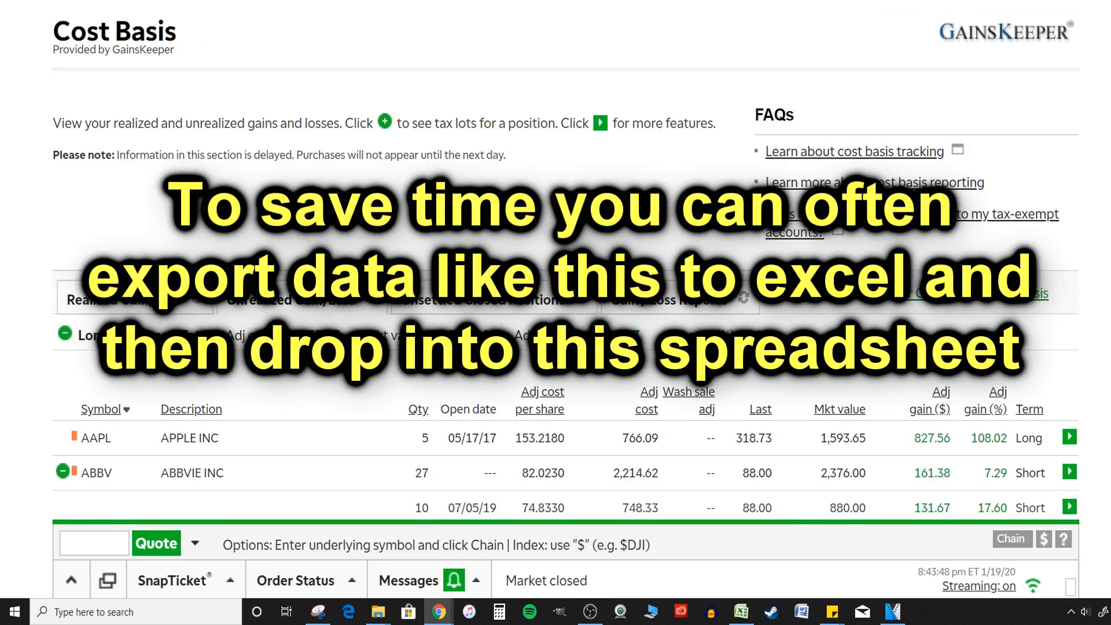
{"action": "scroll", "coordinate": [555, 313], "scroll_direction": "down", "scroll_amount": 3}
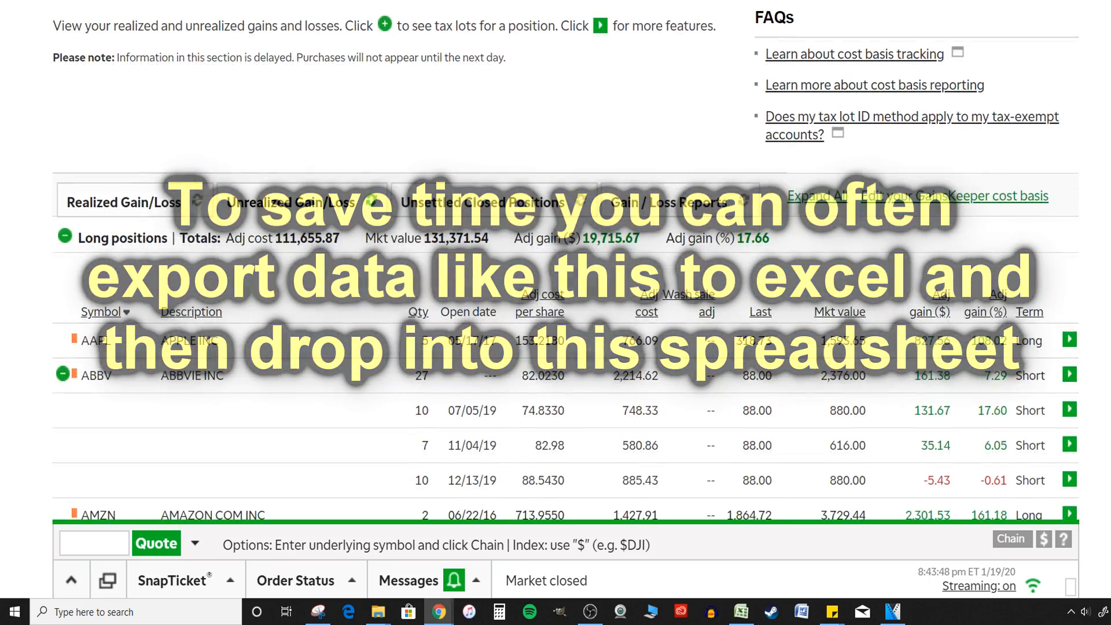
{"action": "scroll", "coordinate": [555, 312], "scroll_direction": "down", "scroll_amount": 2}
{"action": "scroll", "coordinate": [555, 313], "scroll_direction": "down", "scroll_amount": 2}
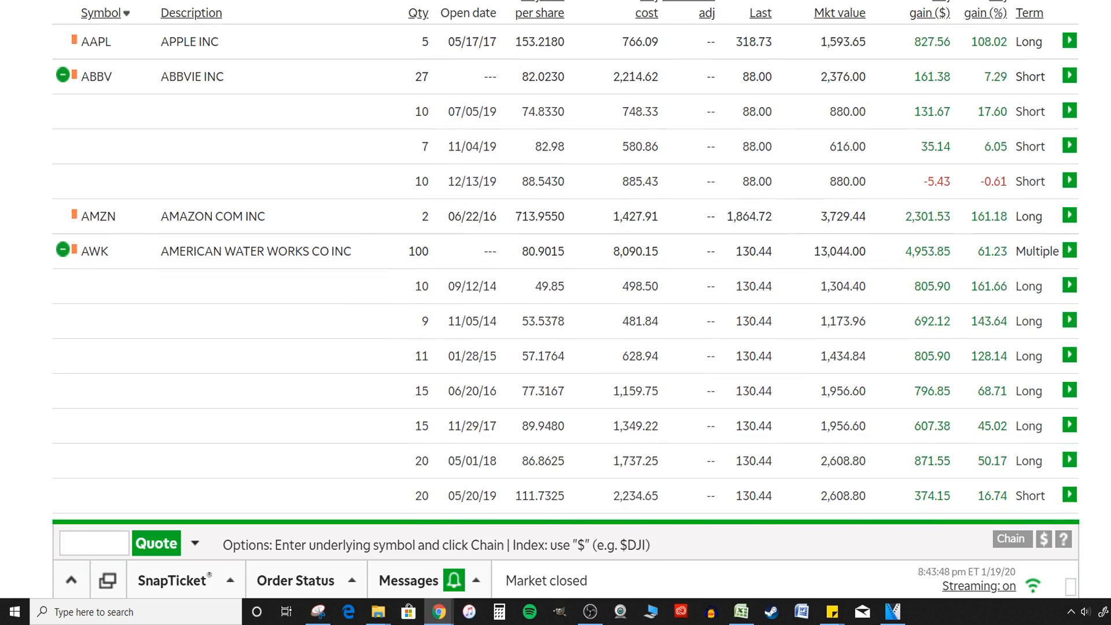
{"action": "scroll", "coordinate": [556, 312], "scroll_direction": "down", "scroll_amount": 2}
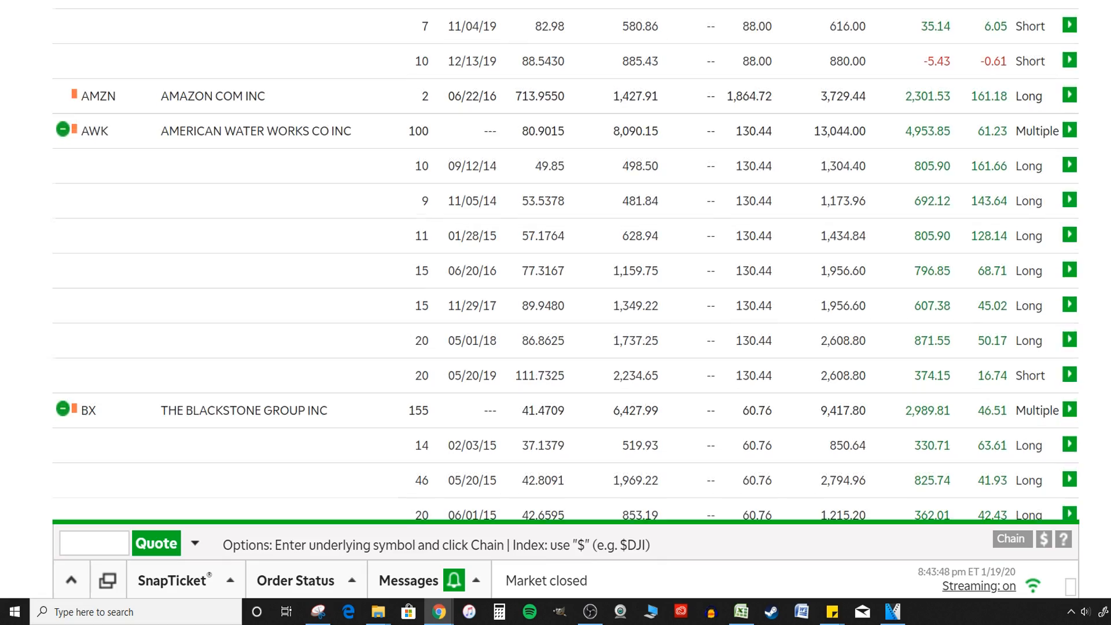
{"action": "scroll", "coordinate": [556, 261], "scroll_direction": "down", "scroll_amount": 1}
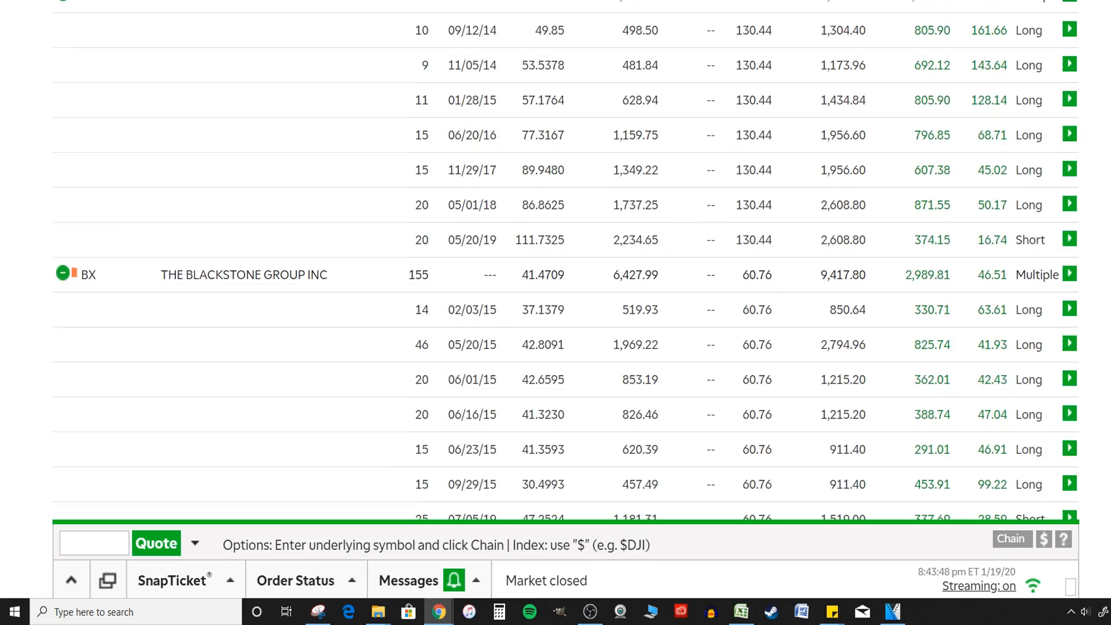
{"action": "scroll", "coordinate": [555, 260], "scroll_direction": "down", "scroll_amount": 3}
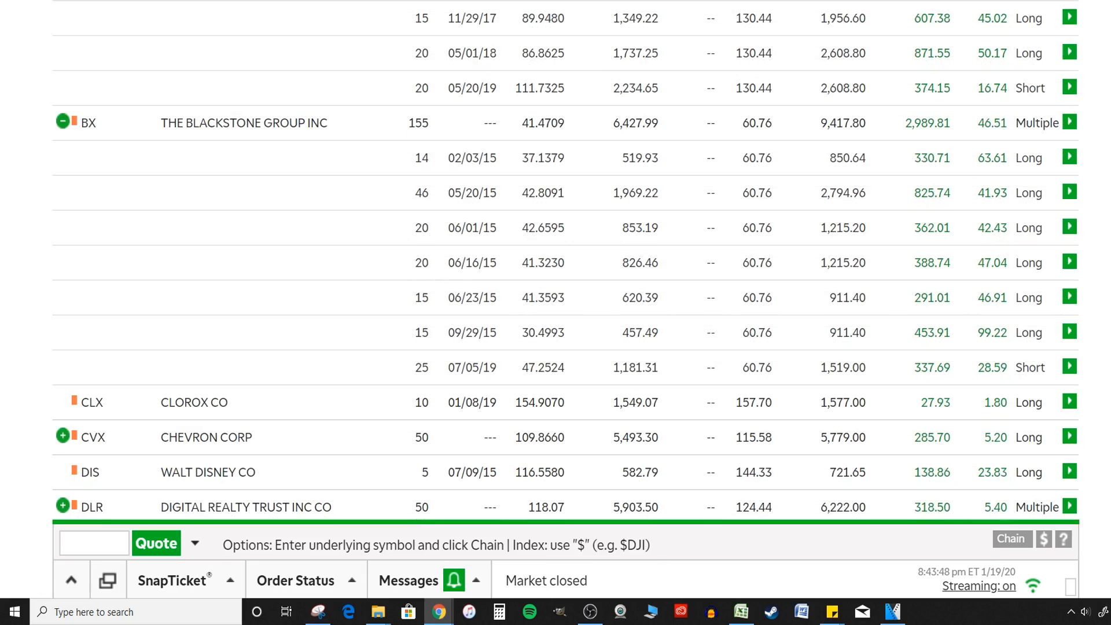
{"action": "scroll", "coordinate": [555, 261], "scroll_direction": "down", "scroll_amount": 3}
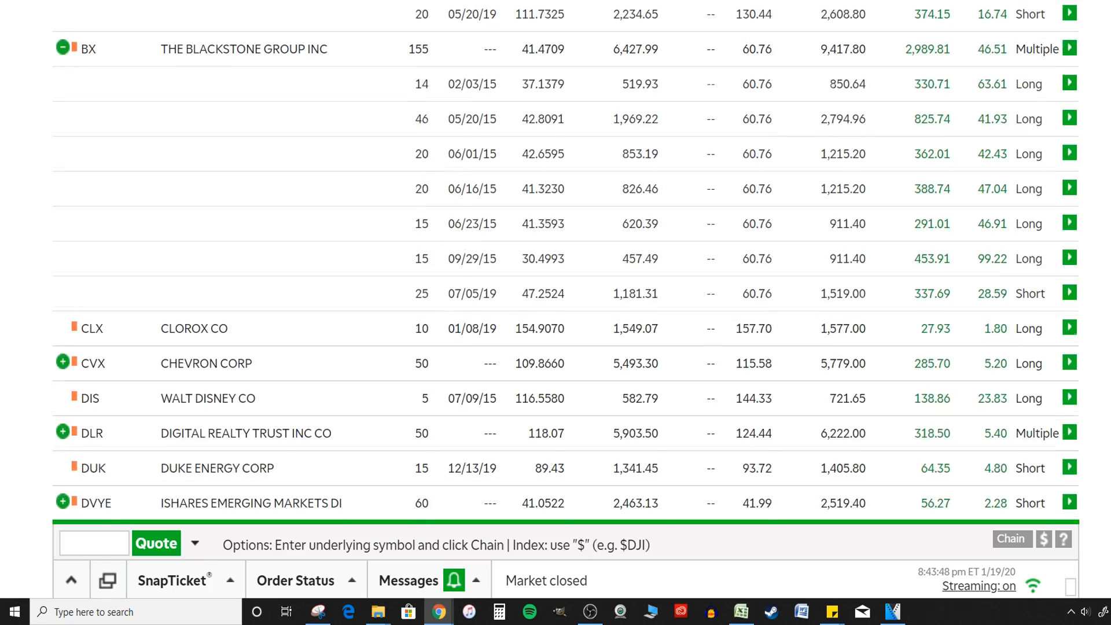
{"action": "scroll", "coordinate": [555, 261], "scroll_direction": "down", "scroll_amount": 2}
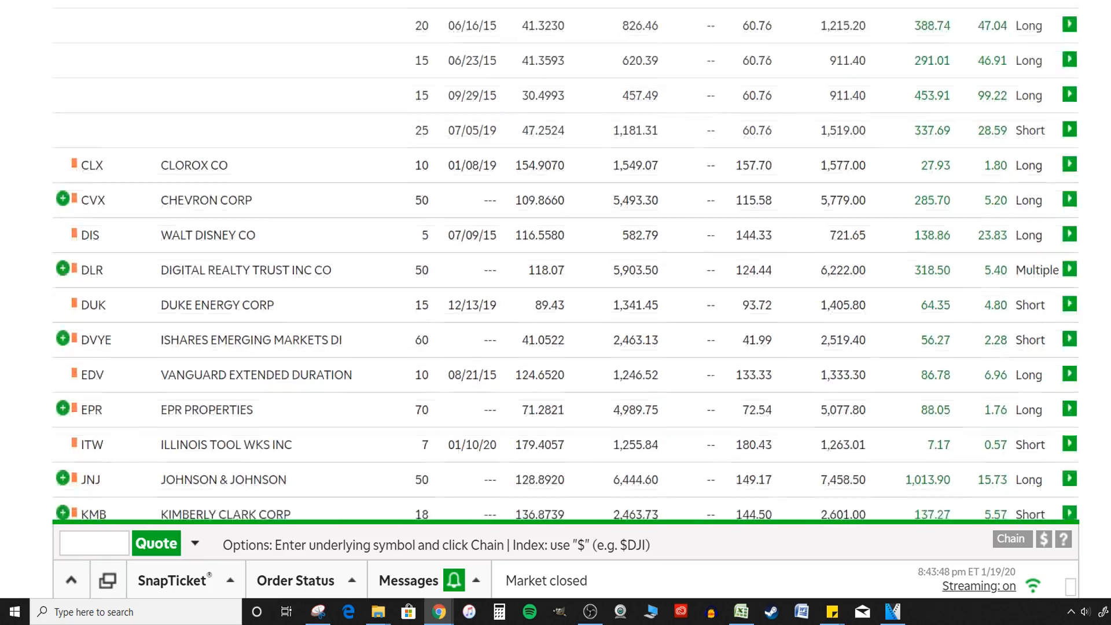
{"action": "scroll", "coordinate": [555, 260], "scroll_direction": "down", "scroll_amount": 1}
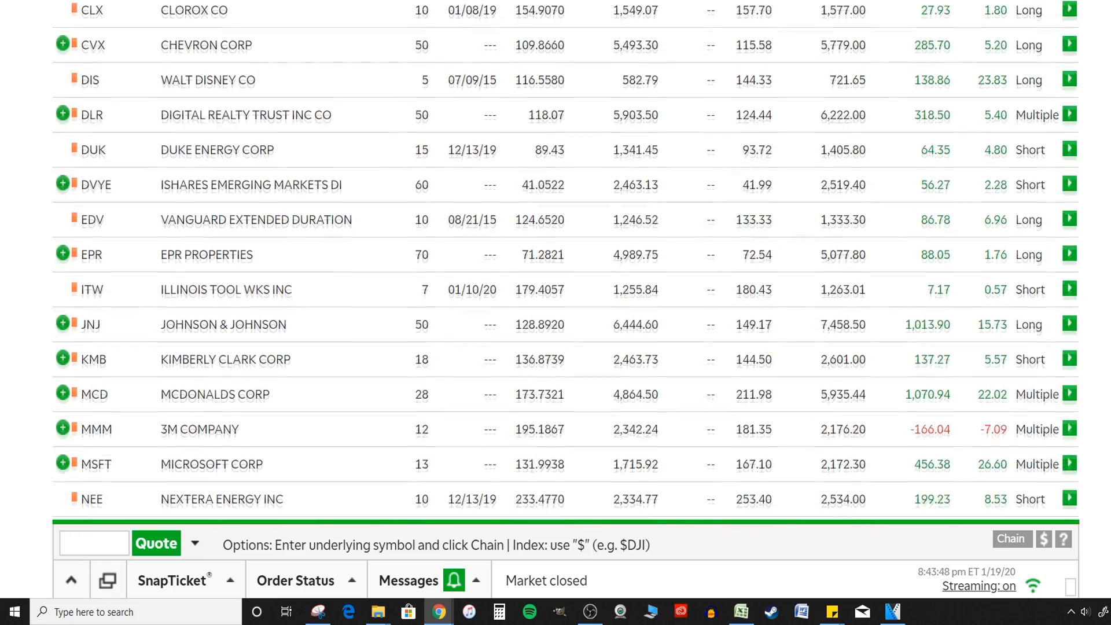
{"action": "scroll", "coordinate": [556, 260], "scroll_direction": "down", "scroll_amount": 1}
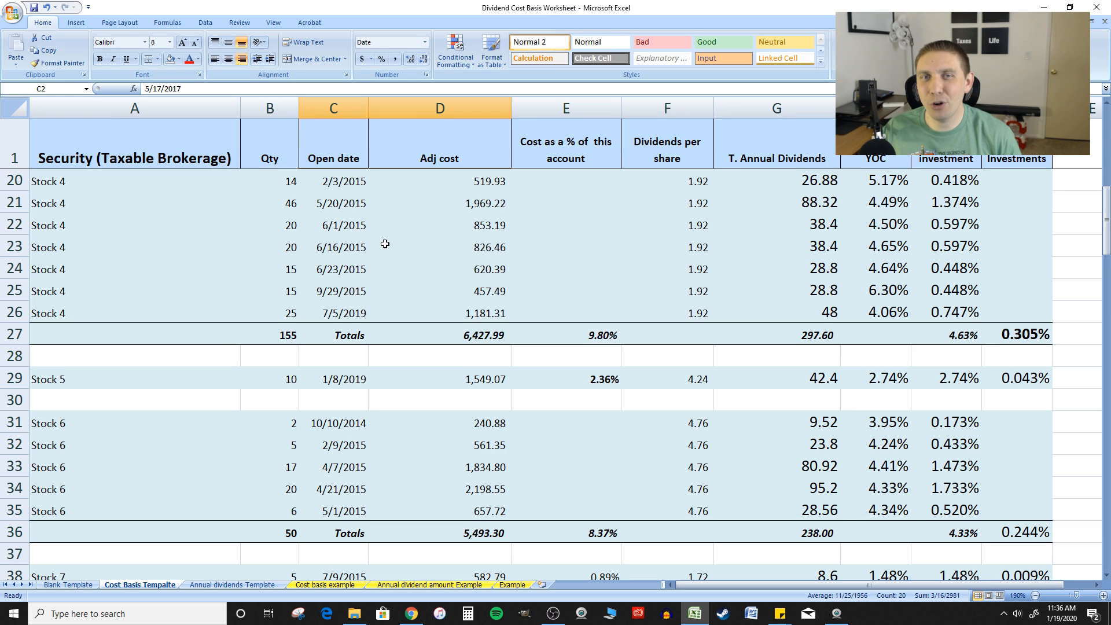
- Return to the Excel worksheet and inspect the Taxable Brokerage adjusted cost total formula and Stock 18's cost percentage formula
{"action": "left_click", "coordinate": [399, 245]}
{"action": "scroll", "coordinate": [400, 245], "scroll_direction": "down", "scroll_amount": 12}
{"action": "scroll", "coordinate": [561, 289], "scroll_direction": "down", "scroll_amount": 11}
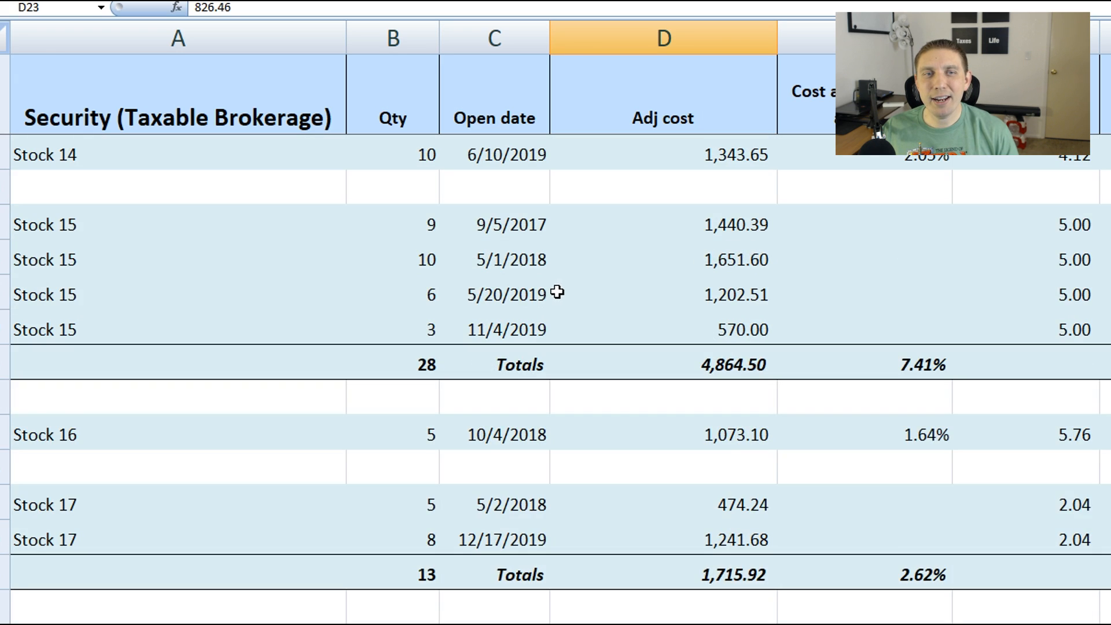
{"action": "scroll", "coordinate": [558, 359], "scroll_direction": "up", "scroll_amount": 3}
{"action": "scroll", "coordinate": [558, 359], "scroll_direction": "down", "scroll_amount": 2}
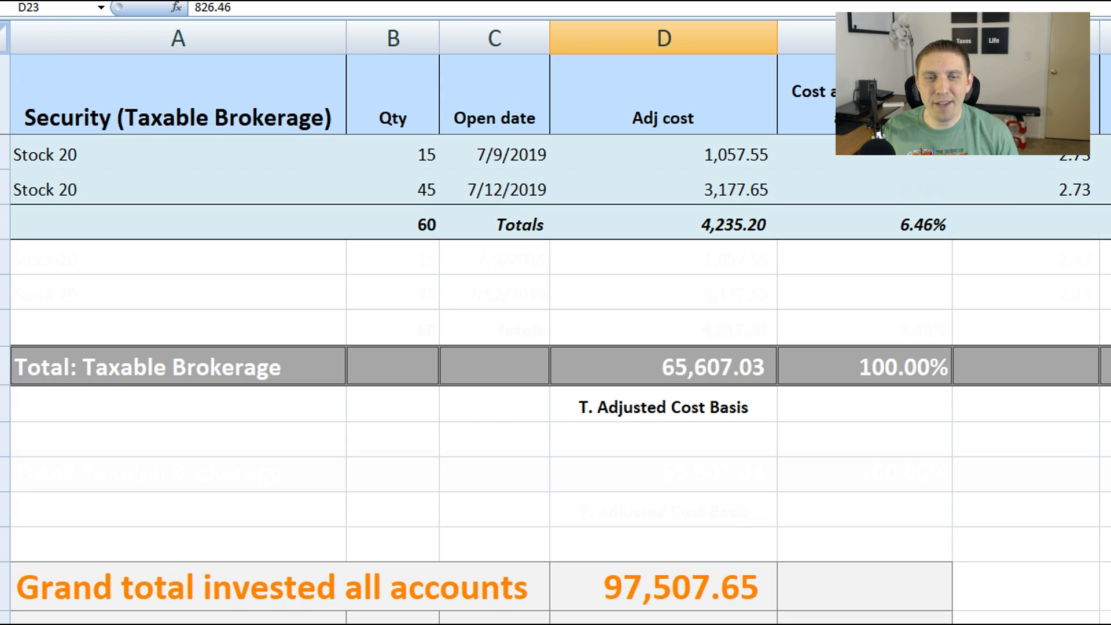
{"action": "left_click", "coordinate": [735, 368]}
{"action": "double_click", "coordinate": [735, 368]}
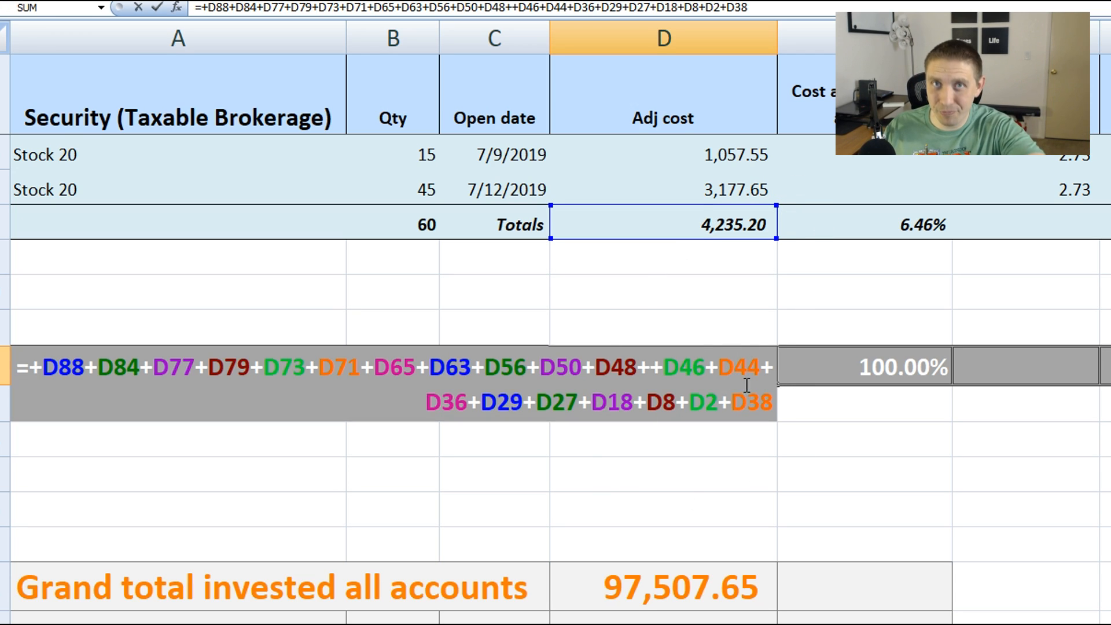
{"action": "key", "text": "Tab"}
{"action": "scroll", "coordinate": [615, 287], "scroll_direction": "up", "scroll_amount": 4}
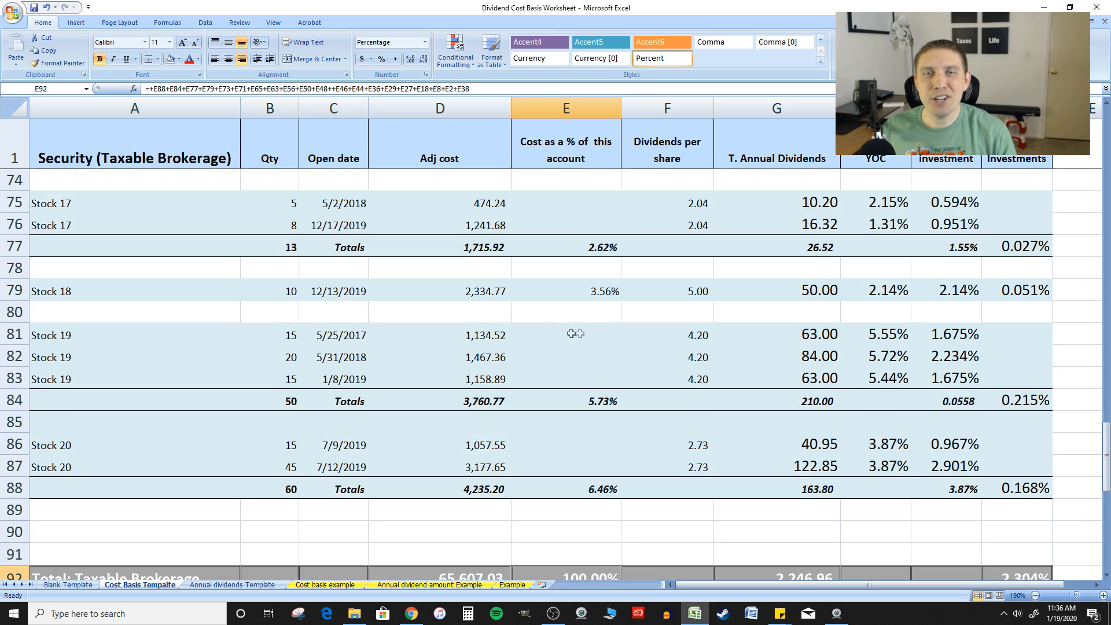
{"action": "left_click", "coordinate": [615, 287]}
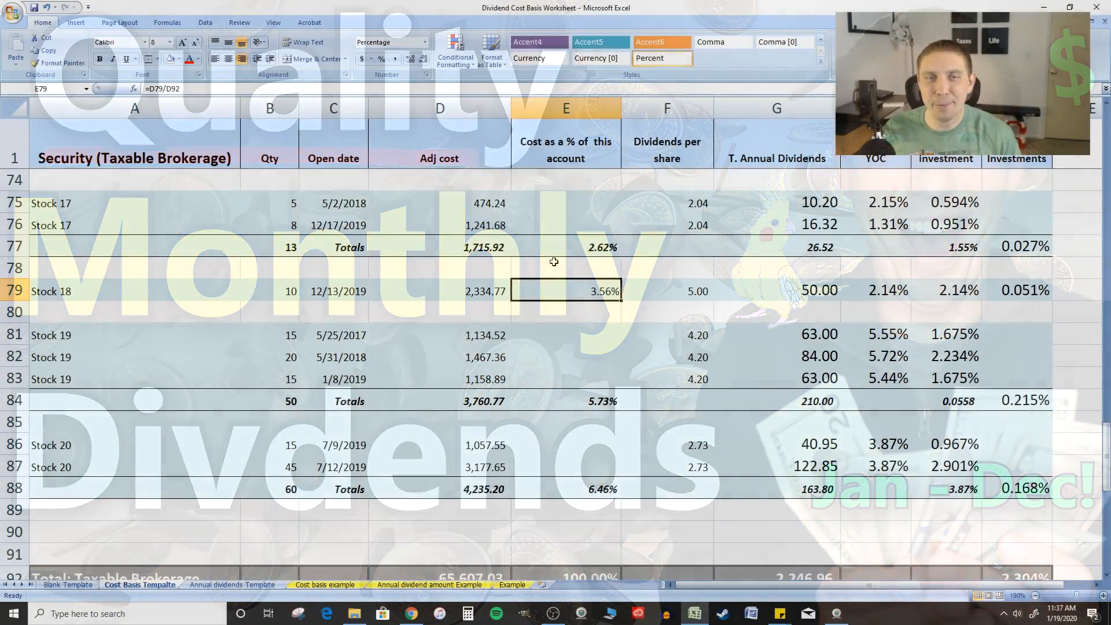
- Open the Example sheet and view the Dividend Income By Month table from January through the Total column
{"action": "left_click", "coordinate": [513, 585]}
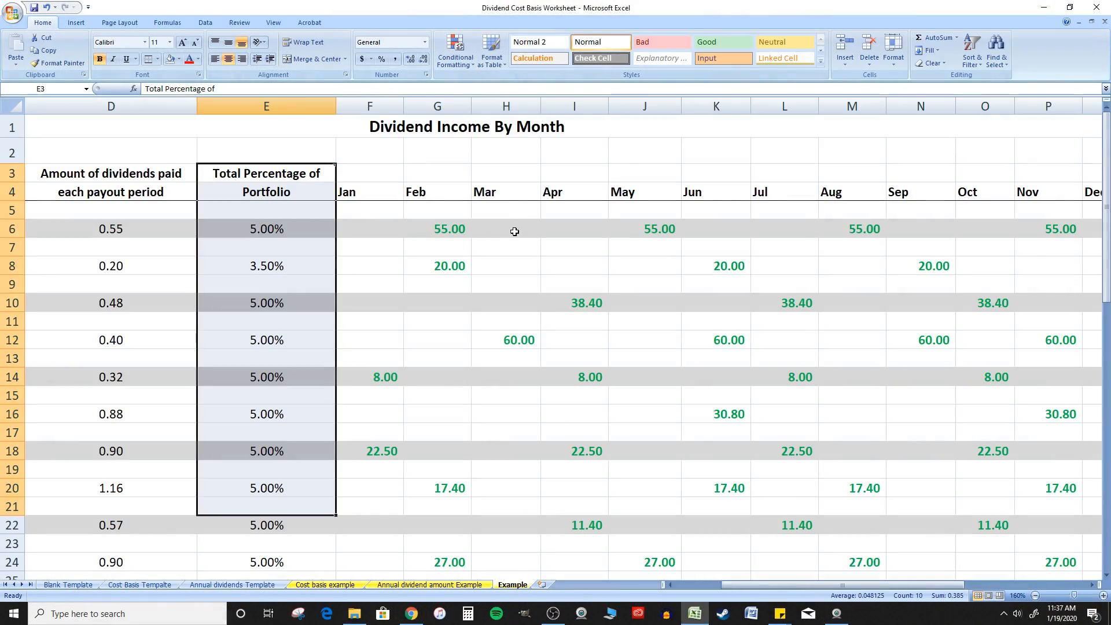
{"action": "left_click", "coordinate": [514, 231]}
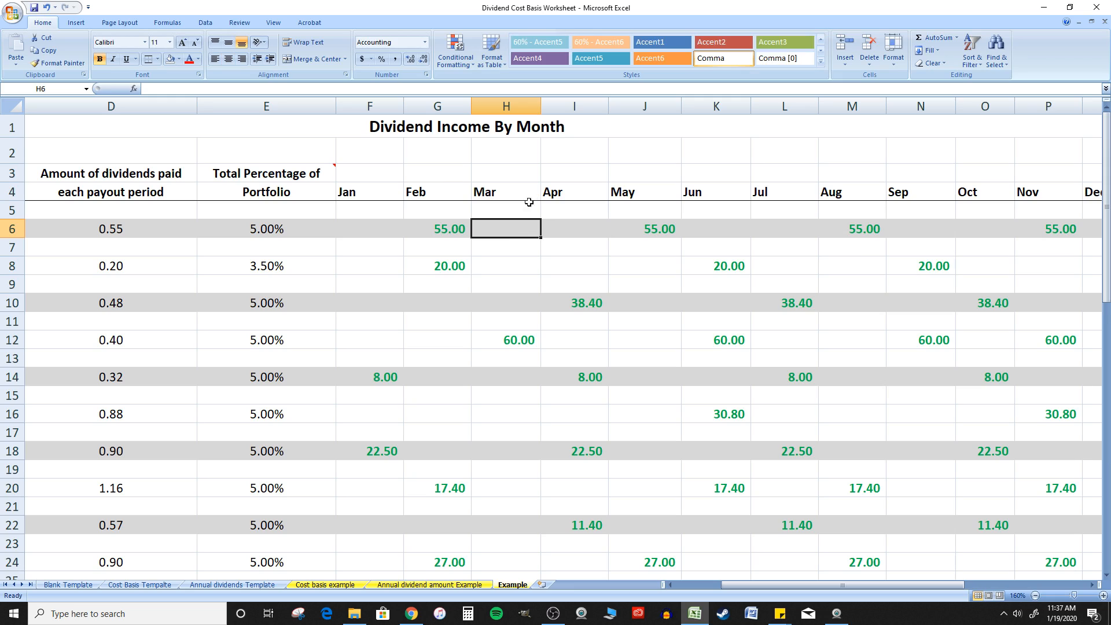
{"action": "scroll", "coordinate": [507, 227], "scroll_direction": "down", "scroll_amount": 2, "text": "ctrl"}
{"action": "scroll", "coordinate": [476, 243], "scroll_direction": "down", "scroll_amount": 1, "text": "ctrl"}
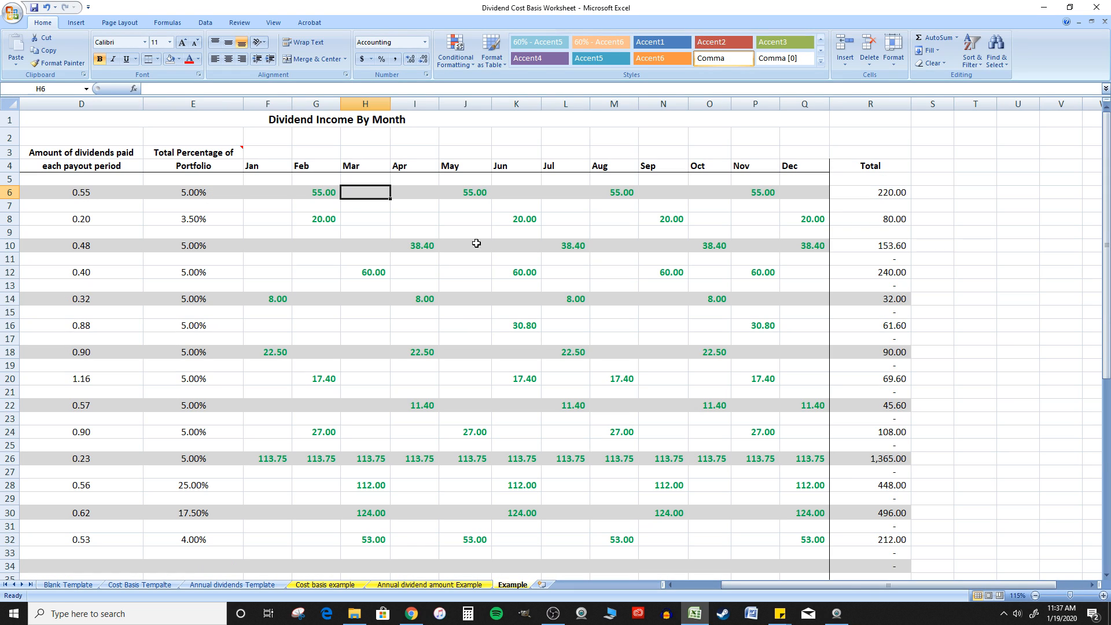
- Examine the Total Percentage of Portfolio column in the Example sheet, including the entries in rows 6 and 8
{"action": "left_click_drag", "start_coordinate": [298, 193], "coordinate": [298, 184]}
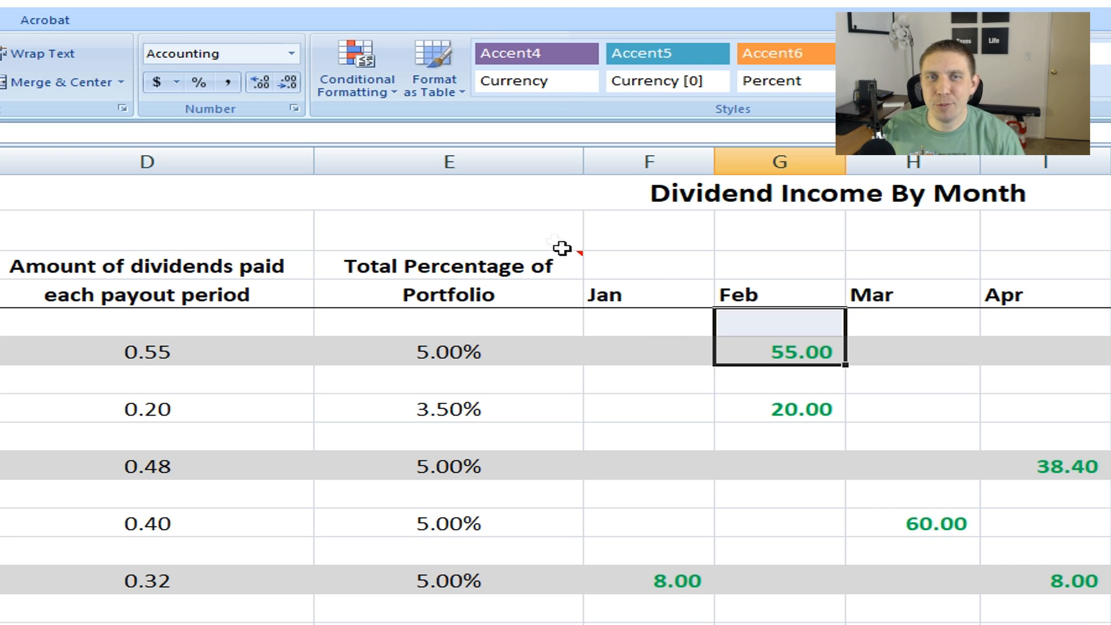
{"action": "left_click", "coordinate": [479, 228]}
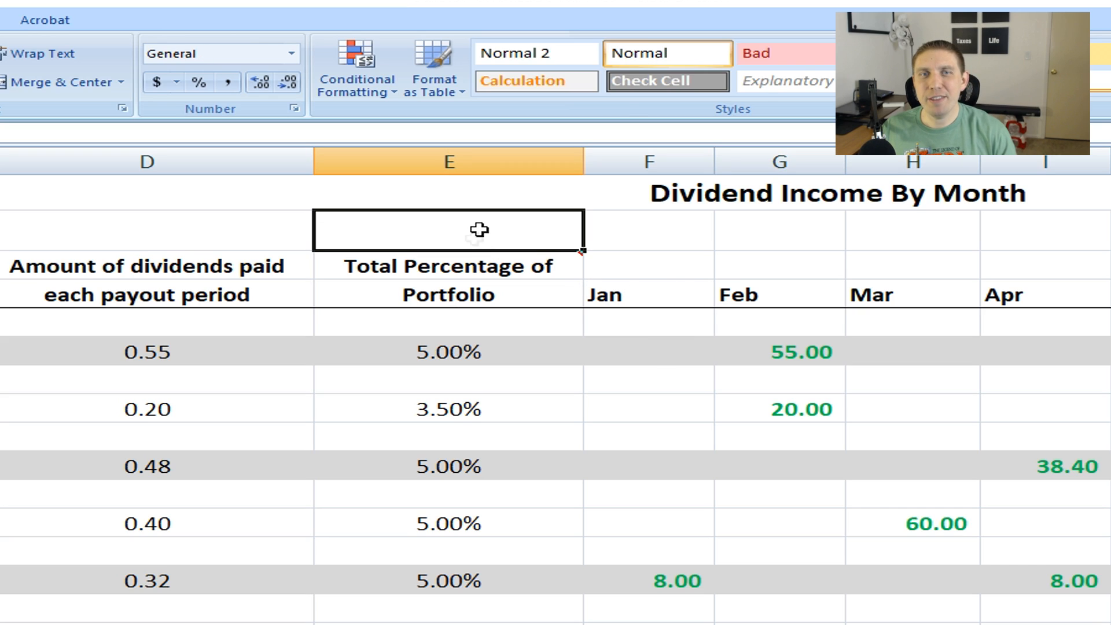
{"action": "mouse_move", "coordinate": [553, 265]}
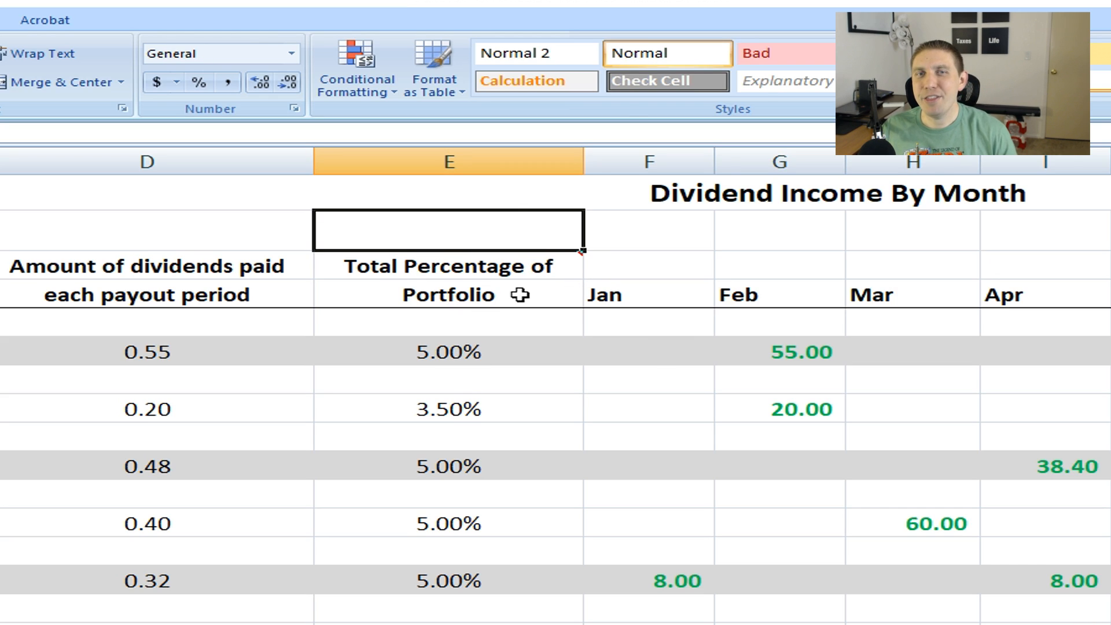
{"action": "left_click", "coordinate": [486, 370]}
{"action": "left_click", "coordinate": [458, 356]}
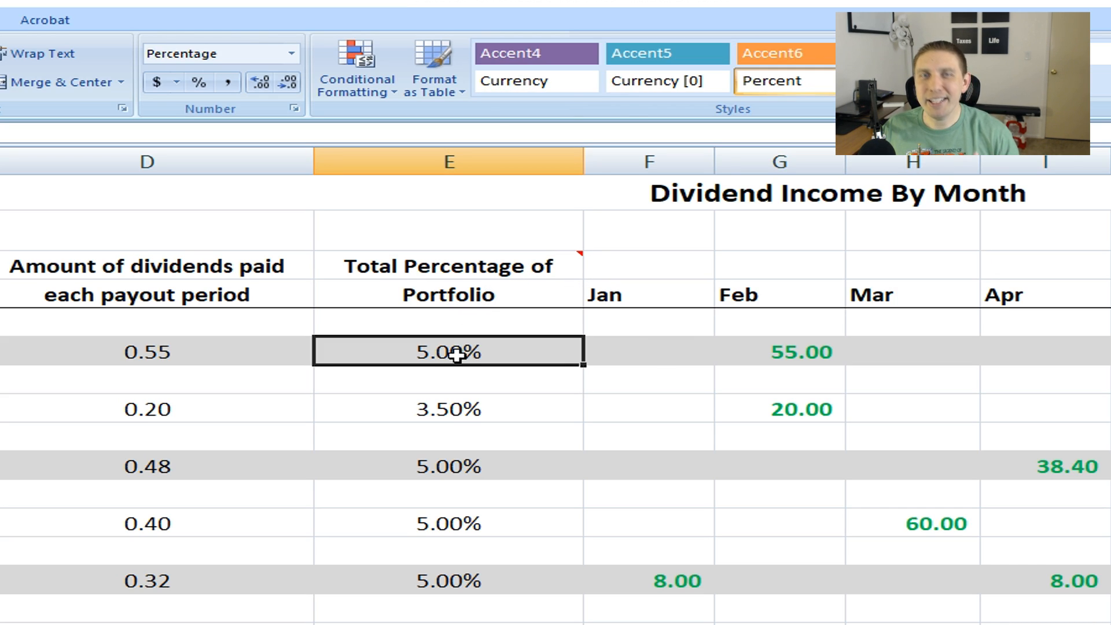
{"action": "left_click", "coordinate": [456, 416]}
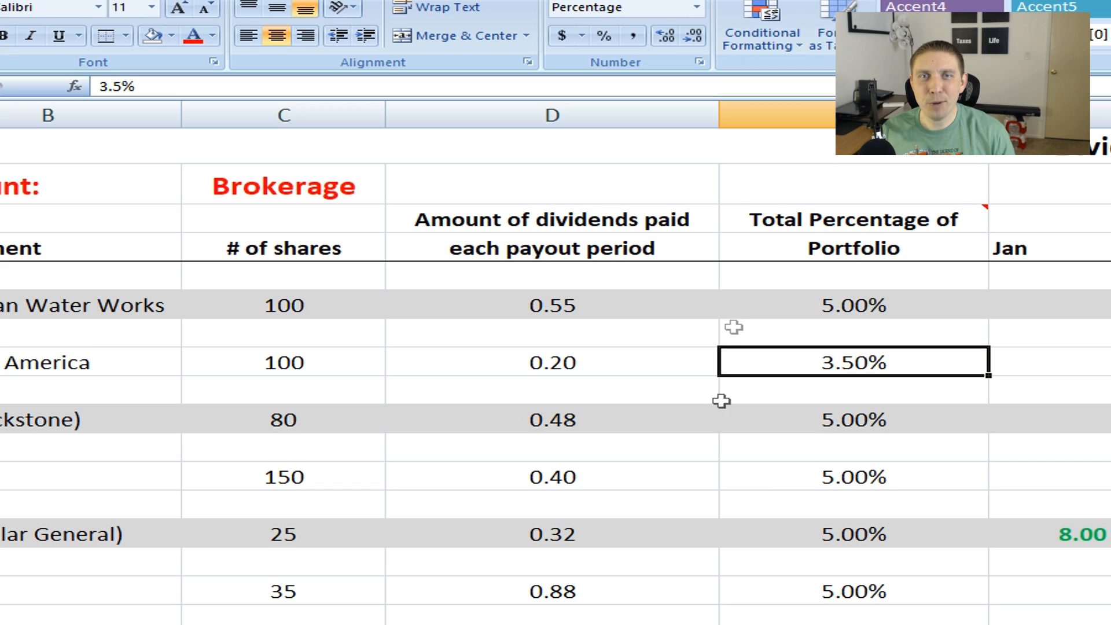
{"action": "left_click", "coordinate": [1029, 171]}
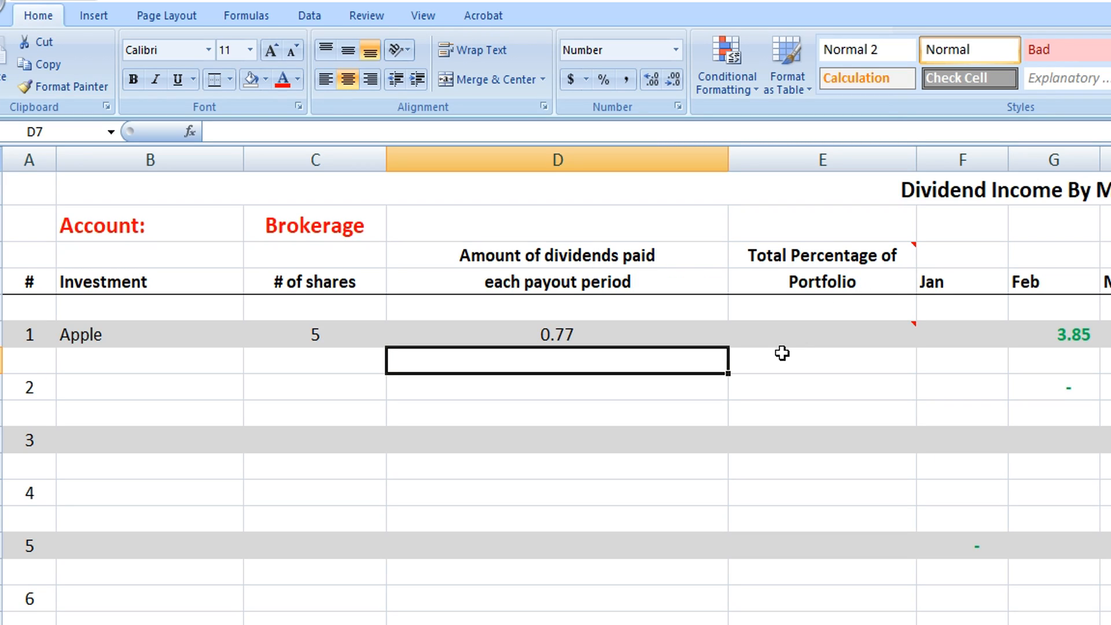
- Display the note attached to Apple's Total Percentage of Portfolio cell E6 in the Blank Template
{"action": "left_click", "coordinate": [801, 331]}
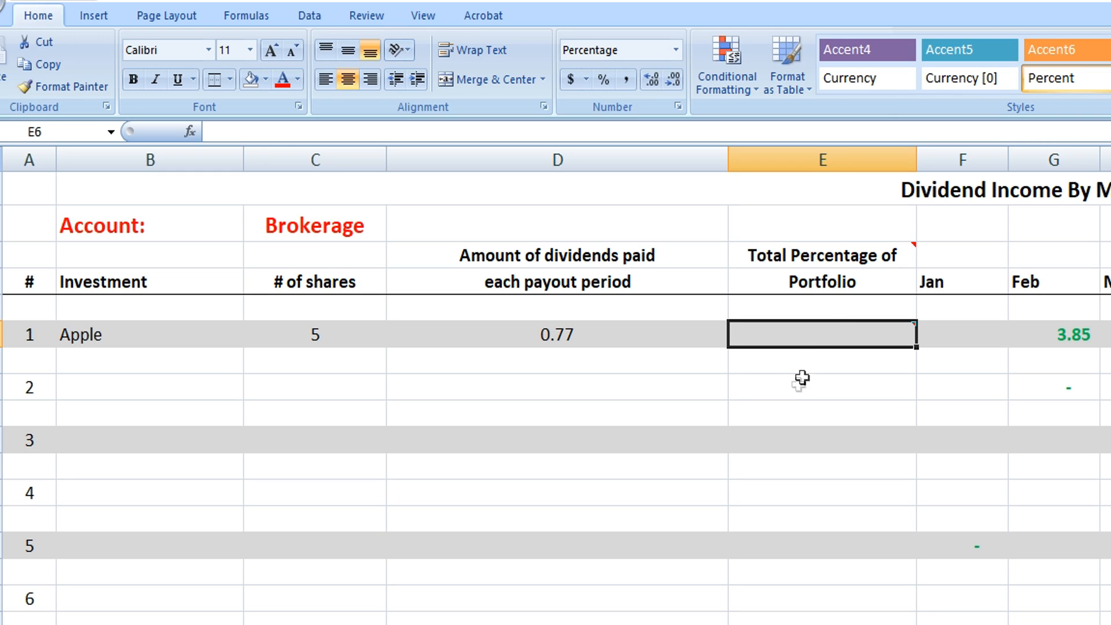
{"action": "left_click", "coordinate": [792, 408]}
{"action": "left_click", "coordinate": [842, 325]}
{"action": "left_click", "coordinate": [792, 414]}
{"action": "left_click", "coordinate": [801, 334]}
{"action": "mouse_move", "coordinate": [777, 341]}
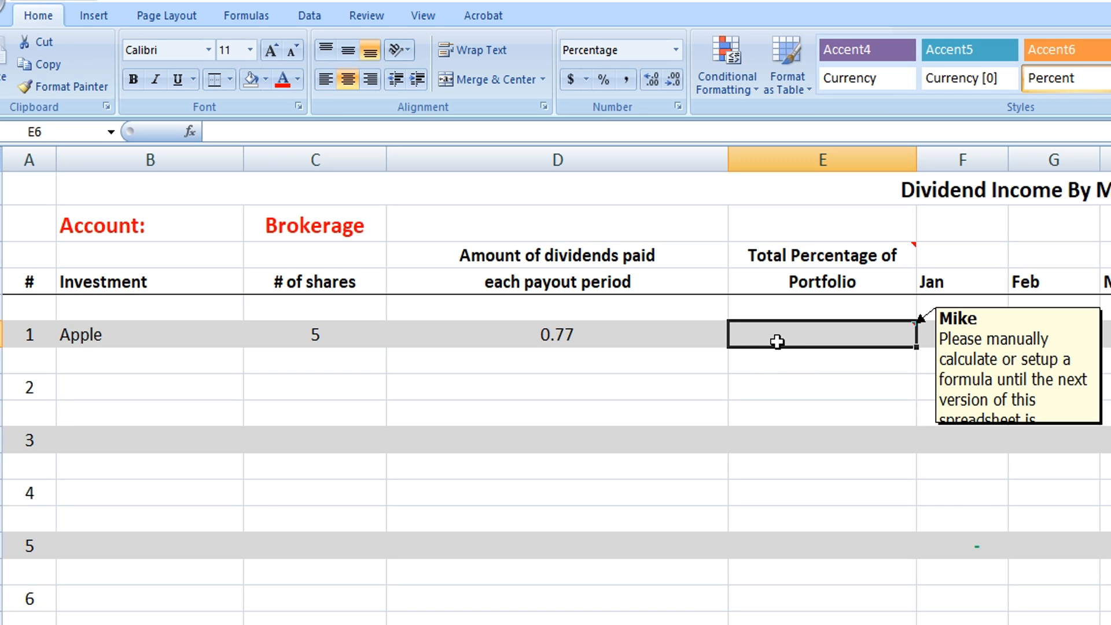
- Link Apple's Total Percentage of Portfolio in E6 to cell E2 of the Cost Basis Tempalte sheet
{"action": "type", "text": "="}
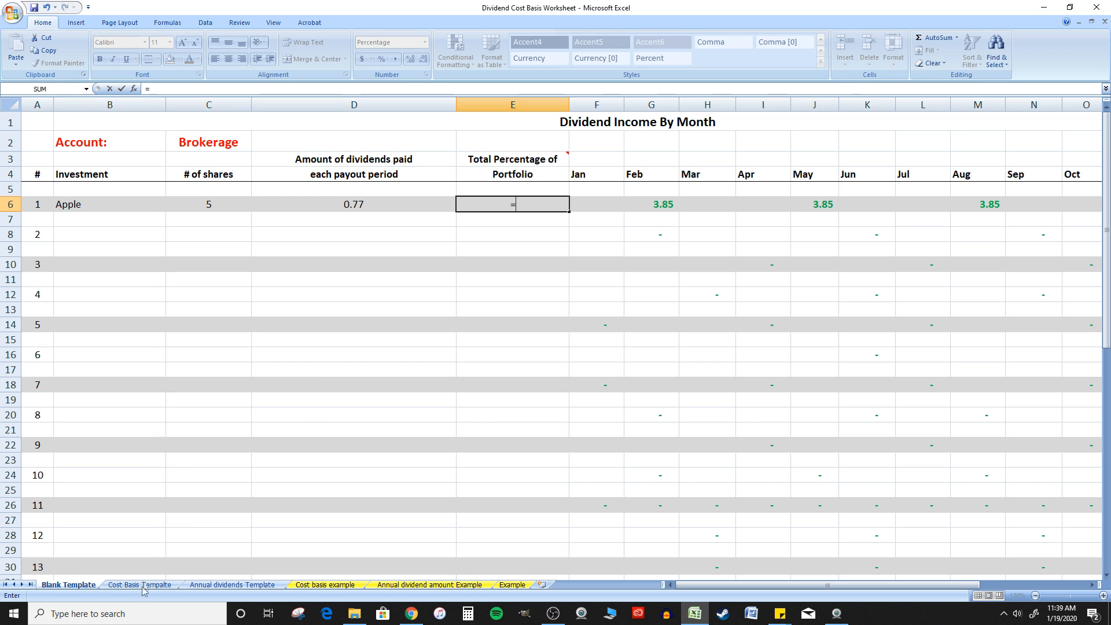
{"action": "left_click", "coordinate": [147, 586]}
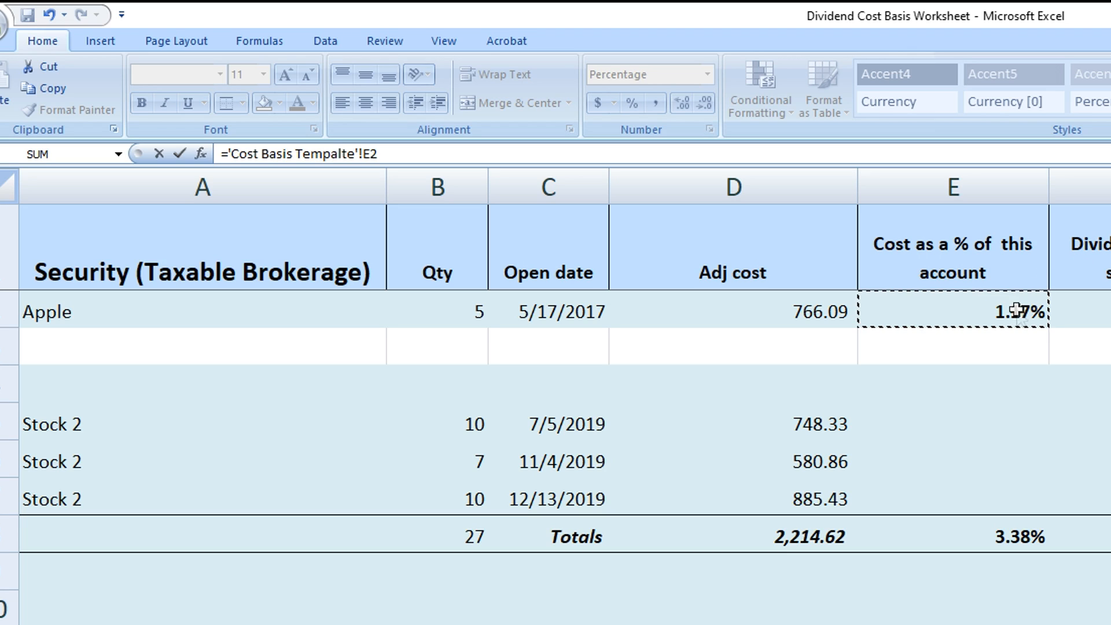
{"action": "key", "text": "Return"}
{"action": "left_click", "coordinate": [971, 432]}
{"action": "left_click", "coordinate": [869, 327]}
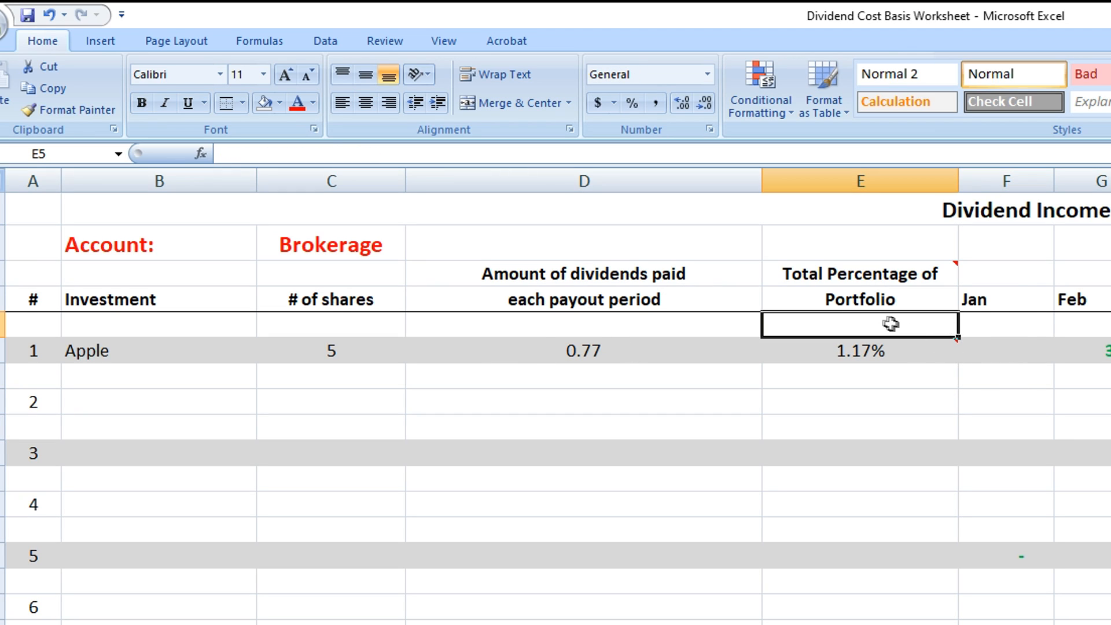
{"action": "left_click", "coordinate": [865, 357]}
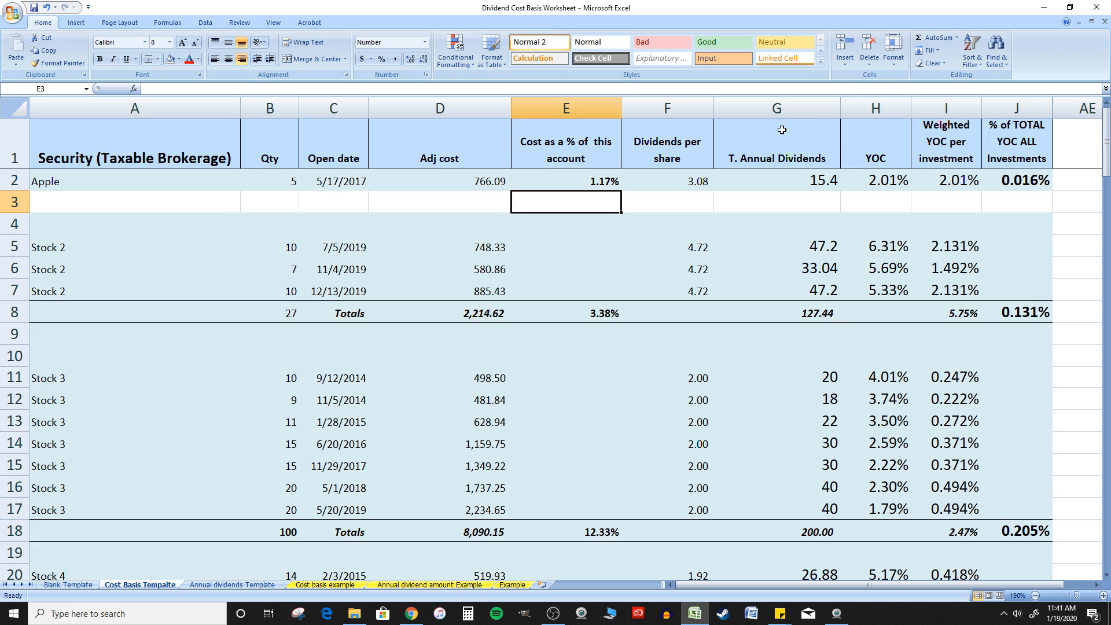
- Check the source of Apple's dividends per share in F2 and the Taxable Brokerage total annual dividends formula in G92
{"action": "left_click", "coordinate": [673, 144]}
{"action": "left_click", "coordinate": [704, 181]}
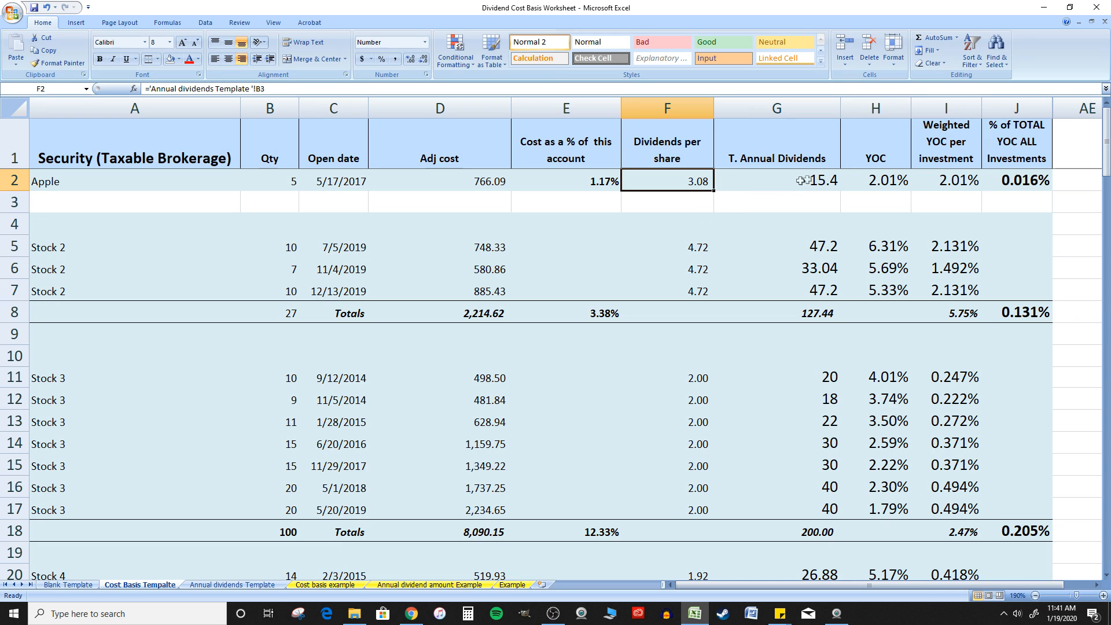
{"action": "scroll", "coordinate": [755, 187], "scroll_direction": "down", "scroll_amount": 20}
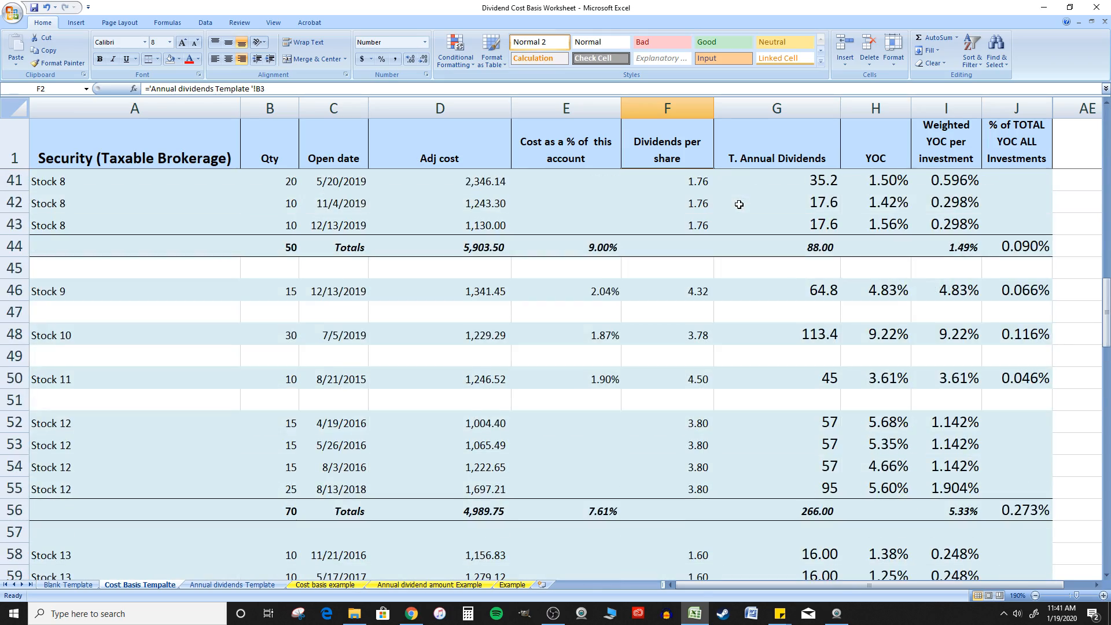
{"action": "scroll", "coordinate": [735, 209], "scroll_direction": "down", "scroll_amount": 9}
{"action": "scroll", "coordinate": [734, 233], "scroll_direction": "up", "scroll_amount": 6}
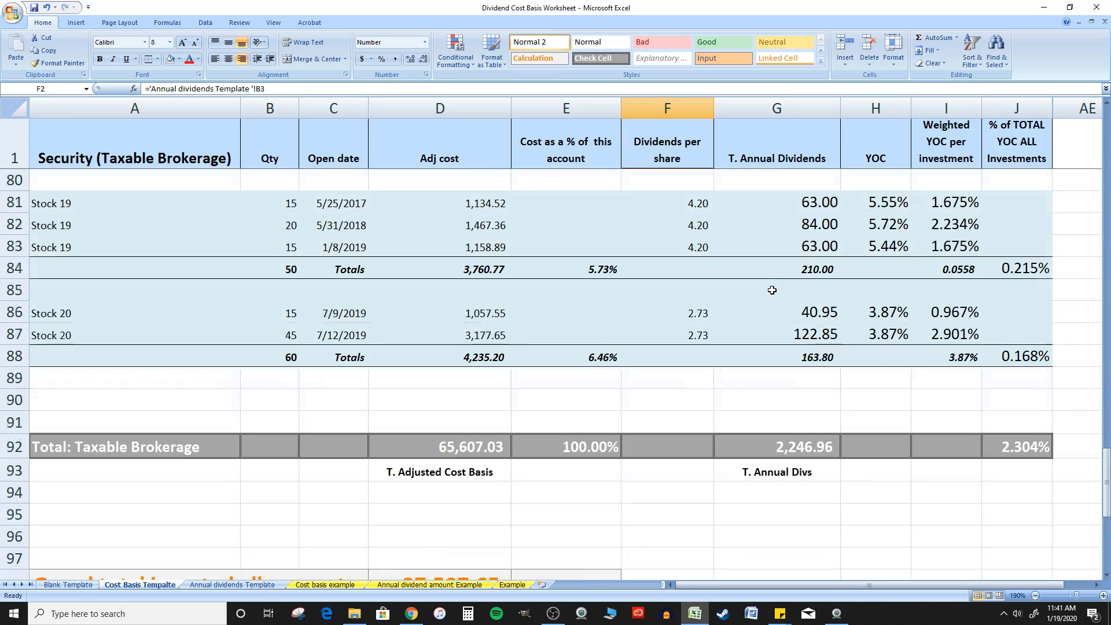
{"action": "left_click", "coordinate": [822, 445]}
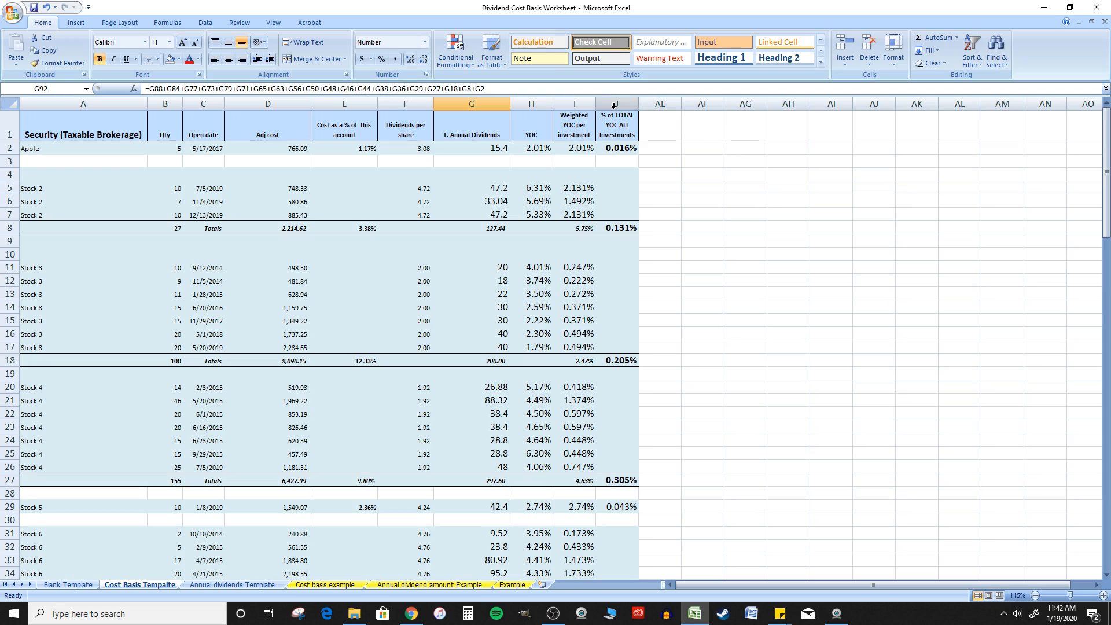
- Unhide the Roth A and Roth B columns, K through AD, beside column J in the Cost Basis Tempalte sheet
{"action": "left_click", "coordinate": [617, 103]}
{"action": "left_click", "coordinate": [834, 104], "text": "shift"}
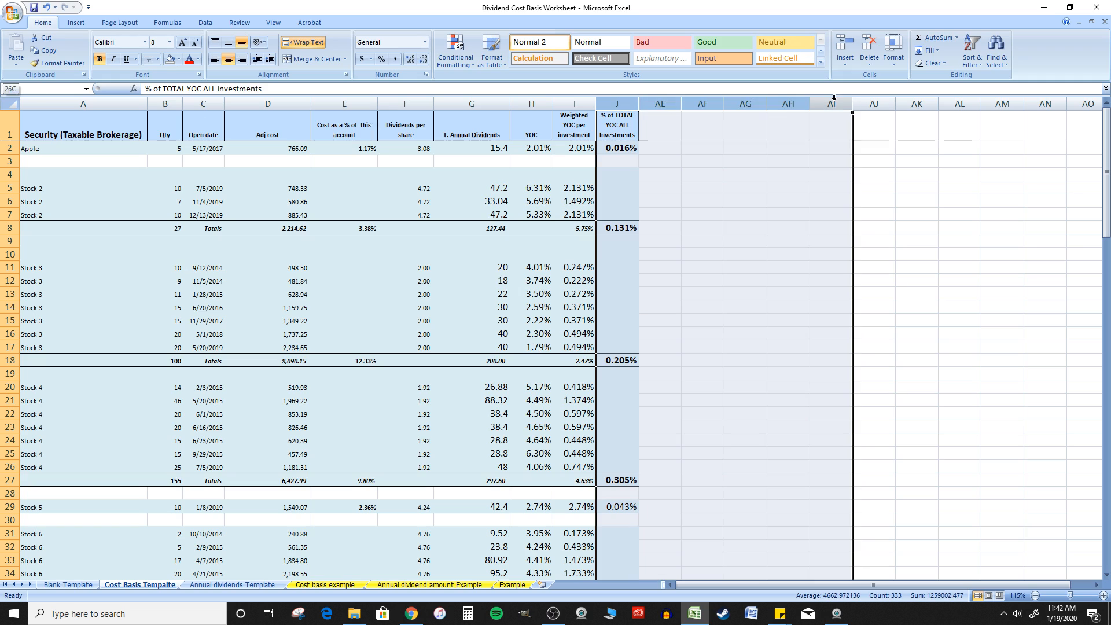
{"action": "right_click", "coordinate": [834, 100]}
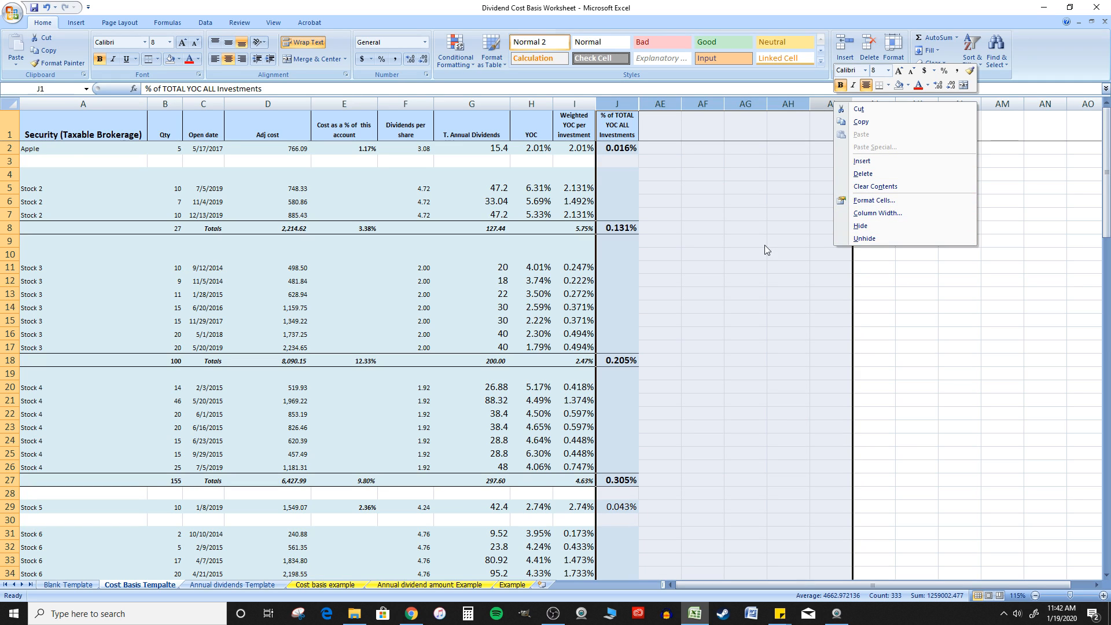
{"action": "left_click", "coordinate": [886, 237]}
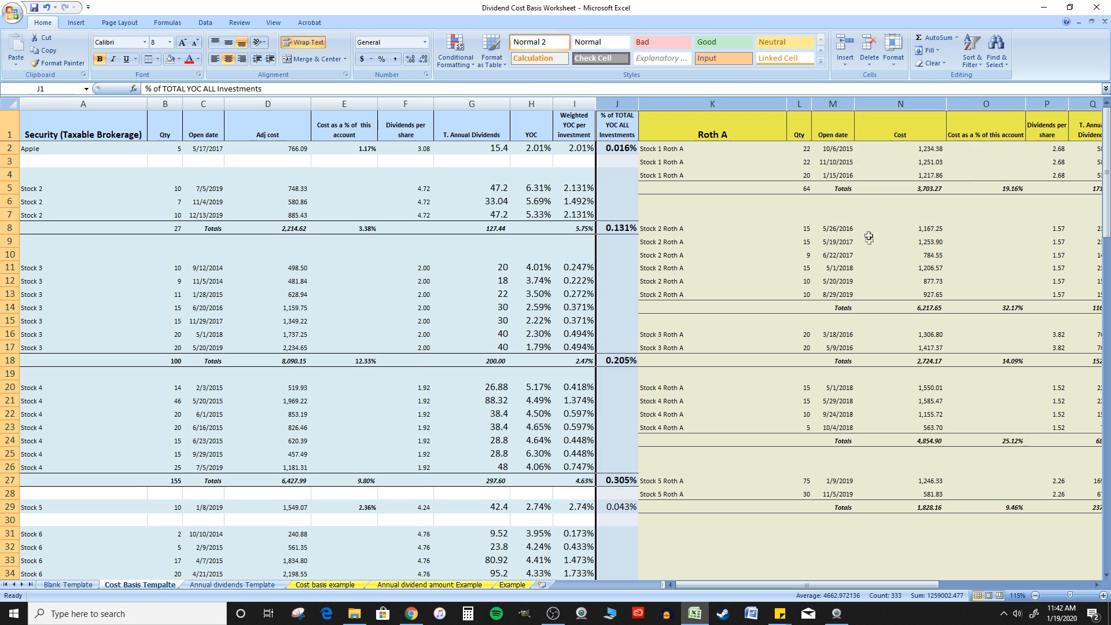
- Check the formula for Roth A's cost as a percentage of the account in O5 and Roth B's cost total in X5
{"action": "scroll", "coordinate": [661, 251], "scroll_direction": "down", "scroll_amount": 2}
{"action": "left_click", "coordinate": [485, 242]}
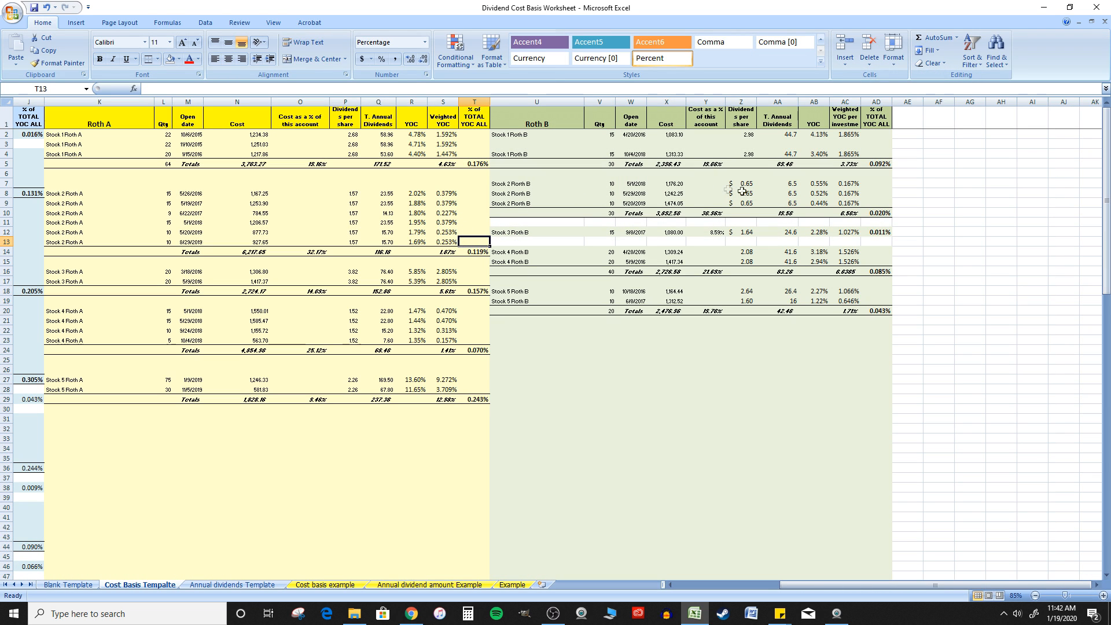
{"action": "left_click_drag", "start_coordinate": [308, 167], "coordinate": [301, 173]}
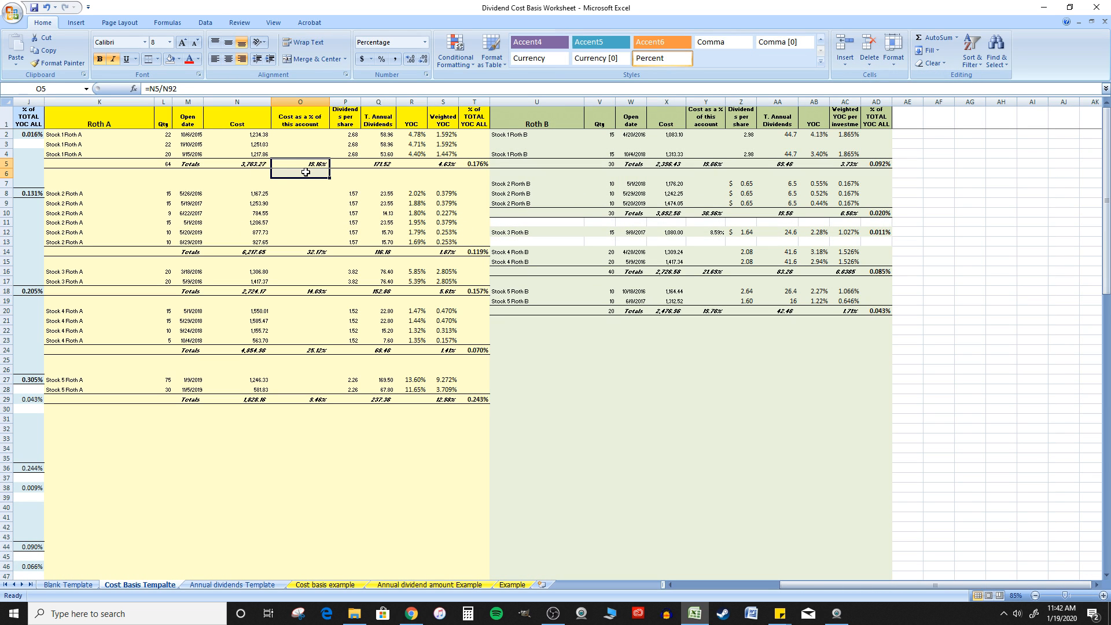
{"action": "left_click", "coordinate": [659, 165]}
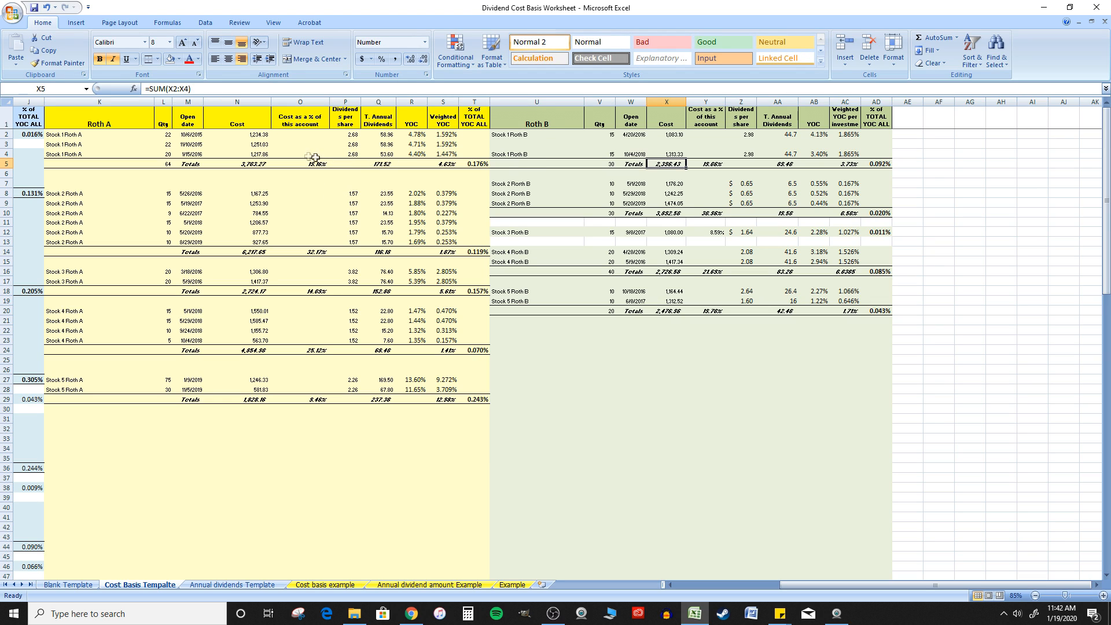
- Highlight the Taxable Brokerage, Roth A and Roth B sections one after another, starting from their header cells, to compare the three accounts
{"action": "left_click_drag", "start_coordinate": [809, 582], "coordinate": [688, 585]}
{"action": "left_click_drag", "start_coordinate": [81, 119], "coordinate": [451, 496]}
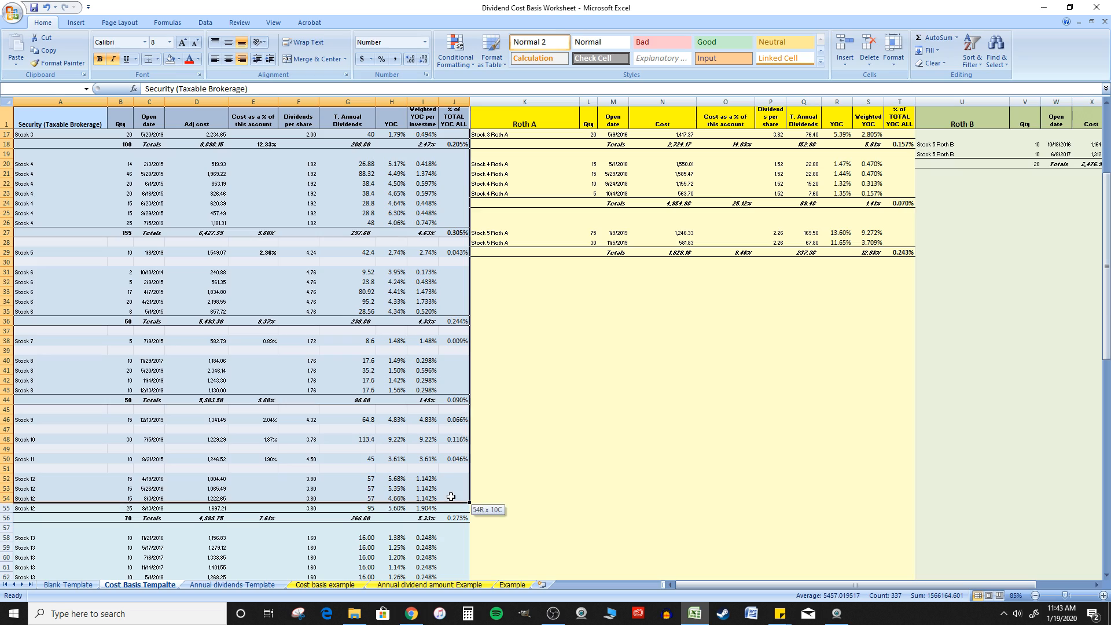
{"action": "scroll", "coordinate": [451, 497], "scroll_direction": "up", "scroll_amount": 3}
{"action": "left_click", "coordinate": [613, 243]}
{"action": "left_click_drag", "start_coordinate": [524, 124], "coordinate": [833, 555]}
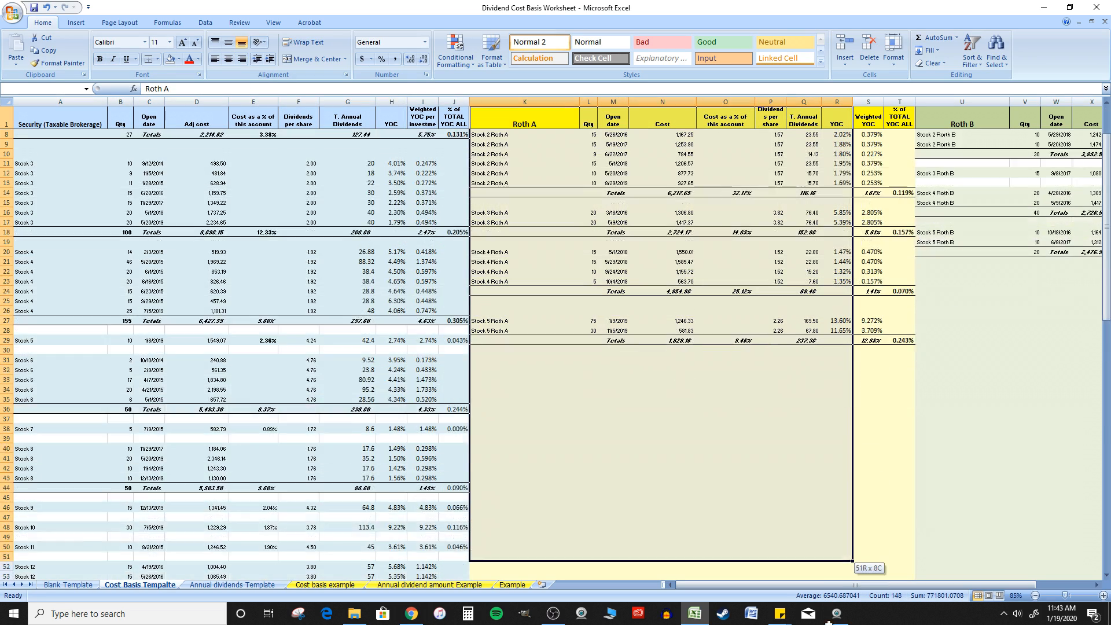
{"action": "scroll", "coordinate": [1009, 367], "scroll_direction": "down", "scroll_amount": 3}
{"action": "left_click", "coordinate": [942, 122]}
{"action": "left_click_drag", "start_coordinate": [962, 117], "coordinate": [1055, 164]}
- Examine the Taxable Brokerage total in row 92 and the grand totals for all accounts in rows 98 to 102
{"action": "scroll", "coordinate": [695, 320], "scroll_direction": "down", "scroll_amount": 10}
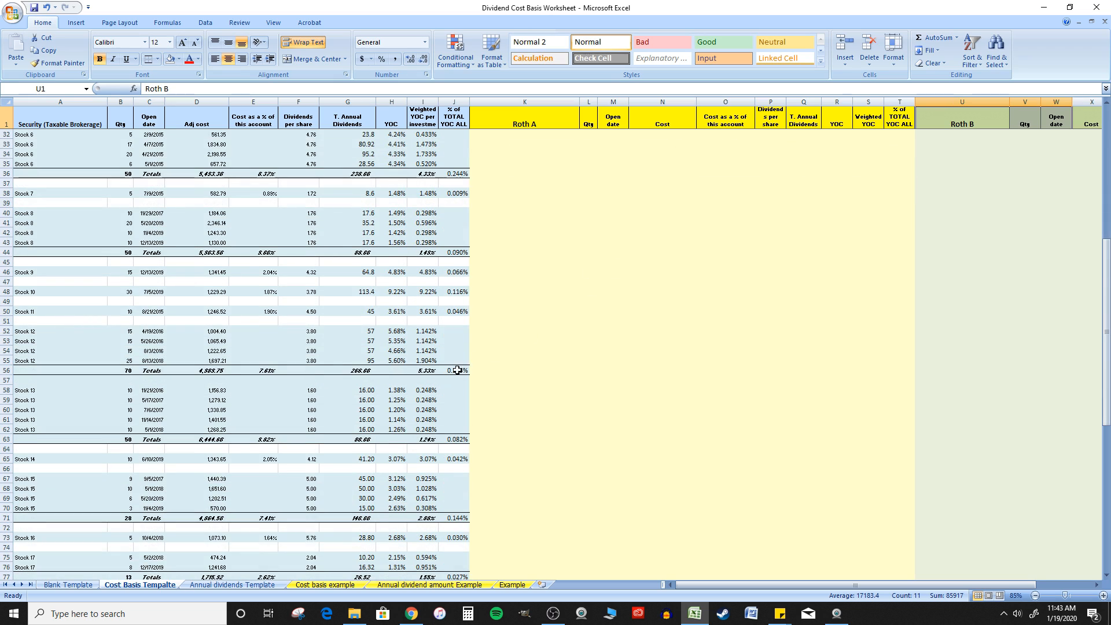
{"action": "scroll", "coordinate": [459, 369], "scroll_direction": "down", "scroll_amount": 12}
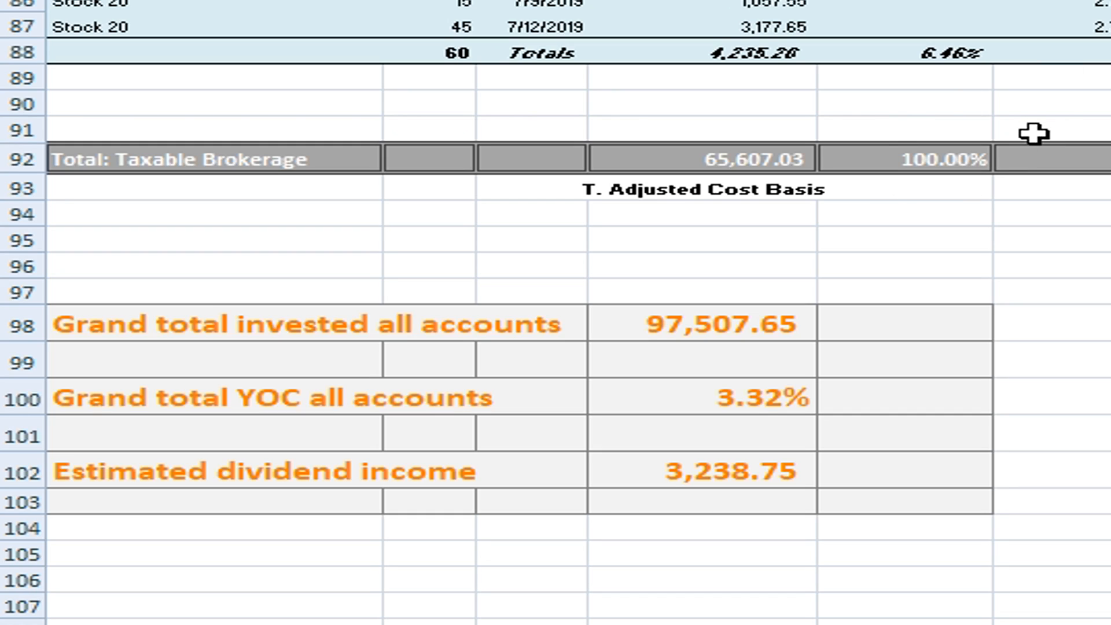
{"action": "left_click", "coordinate": [1099, 391]}
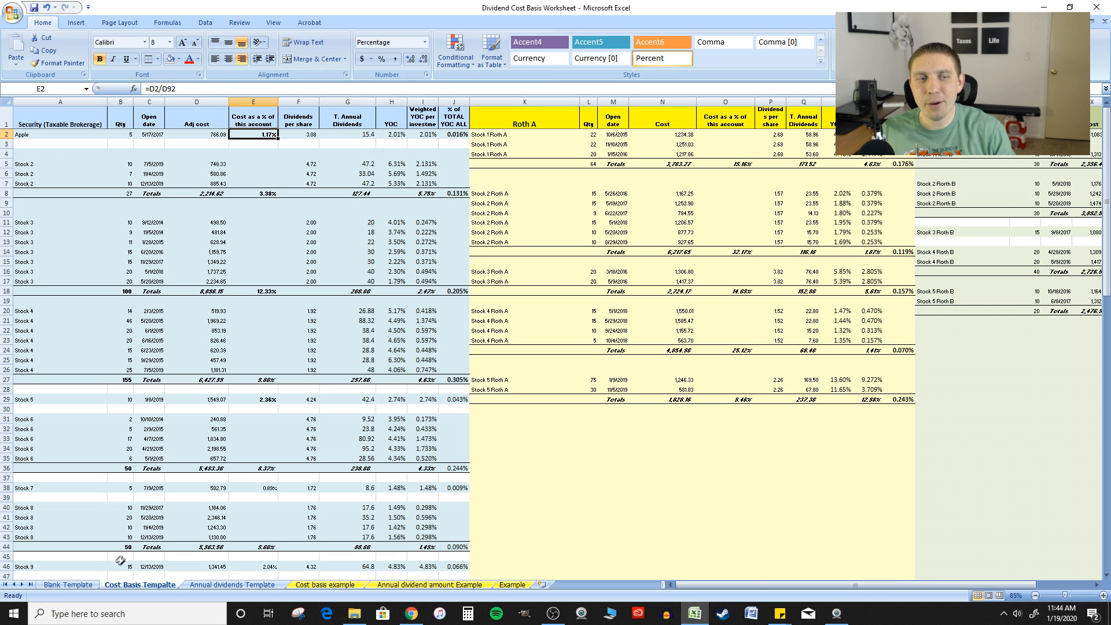
- Return to the Blank Template sheet
{"action": "left_click", "coordinate": [68, 584]}
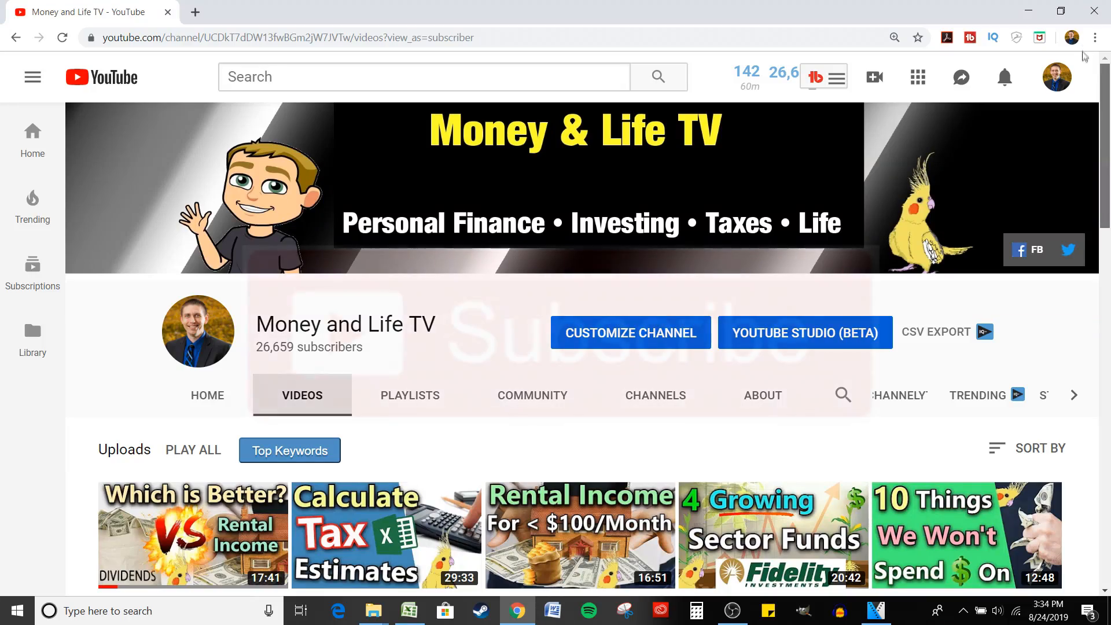
{"action": "scroll", "coordinate": [1089, 93], "scroll_direction": "down", "scroll_amount": 1}
{"action": "left_click_drag", "start_coordinate": [1088, 89], "coordinate": [1105, 191]}
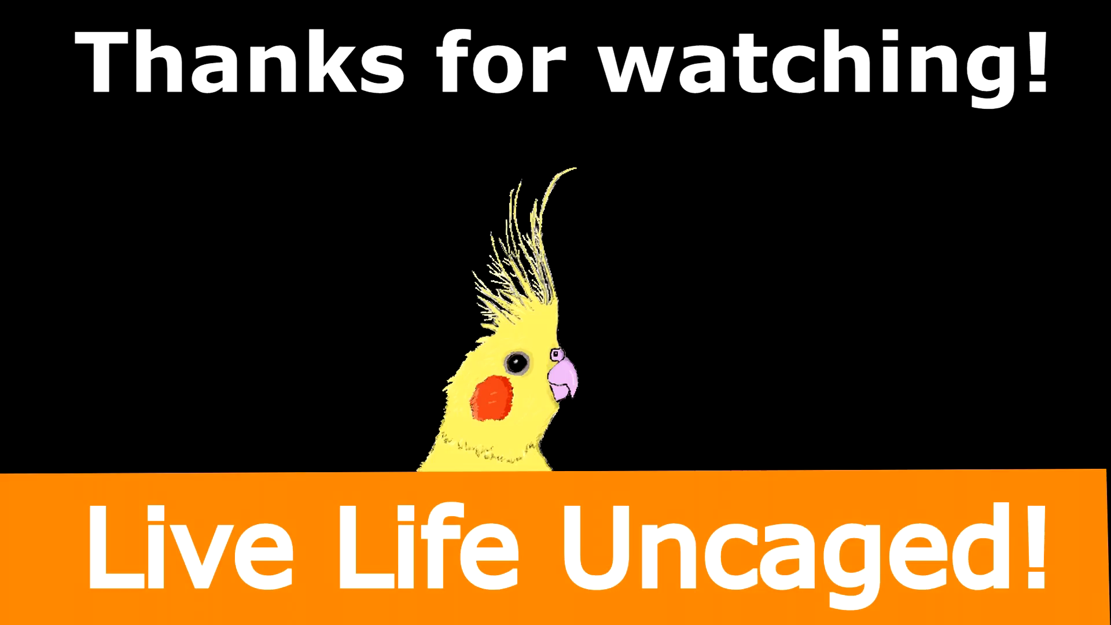